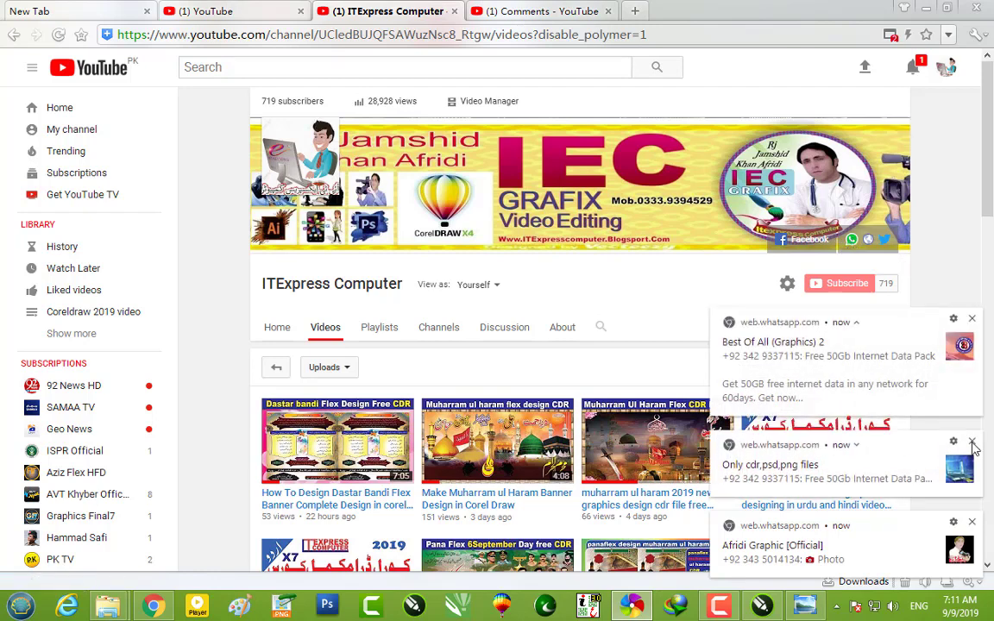
# Dismiss the three WhatsApp notifications covering the channel's video grid
pyautogui.click(971, 442)
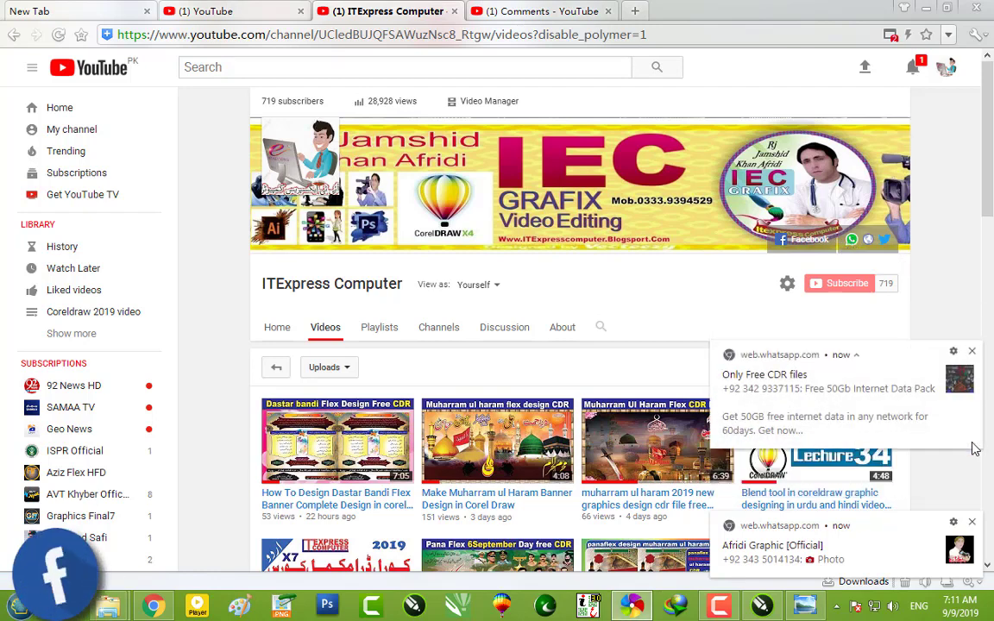
pyautogui.click(972, 377)
pyautogui.click(971, 522)
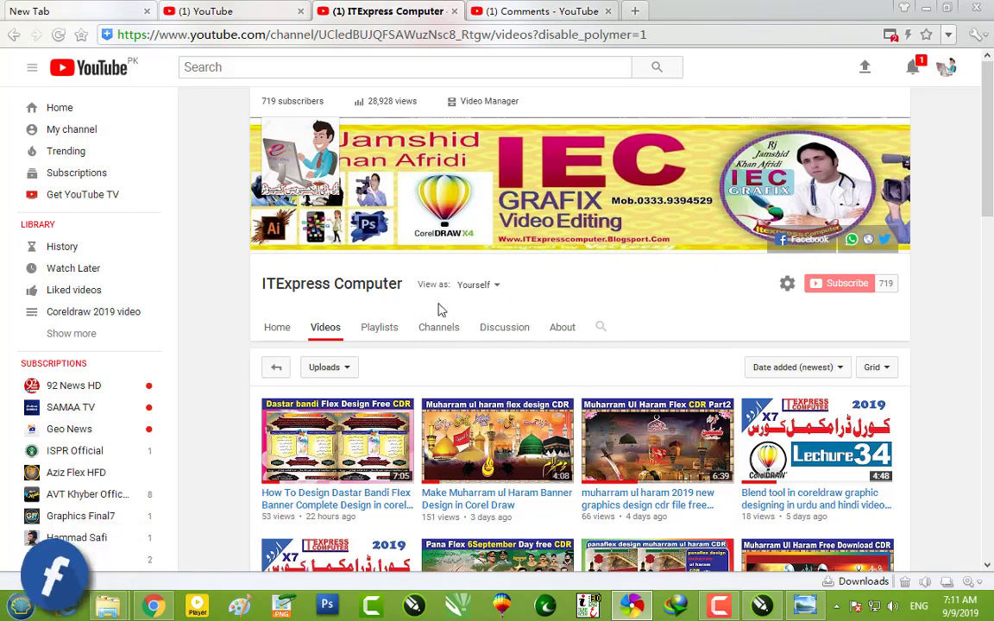
# Open the first video, the Dastar Bandi flex banner tutorial, in a new tab
pyautogui.rightClick(321, 494)
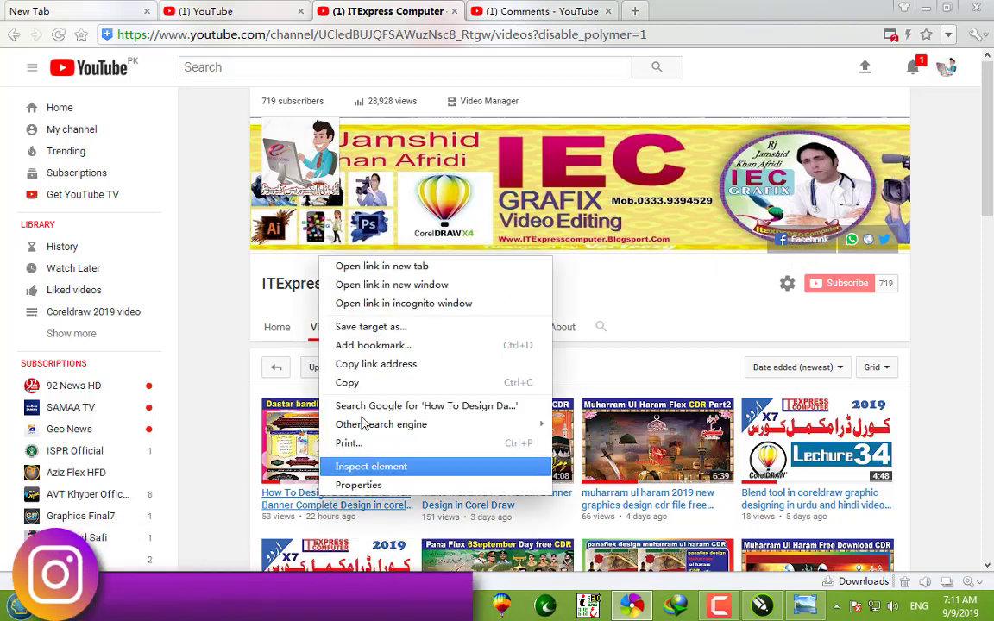
pyautogui.click(393, 266)
pyautogui.click(509, 12)
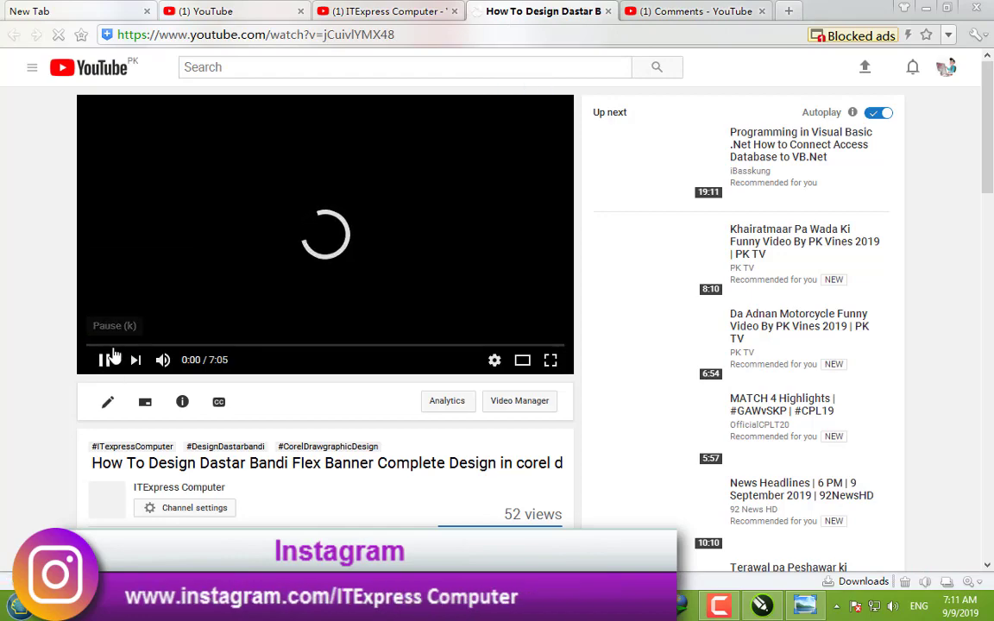
# Pause the video and expand its full description
pyautogui.click(104, 360)
pyautogui.scroll(-3, 162, 358)
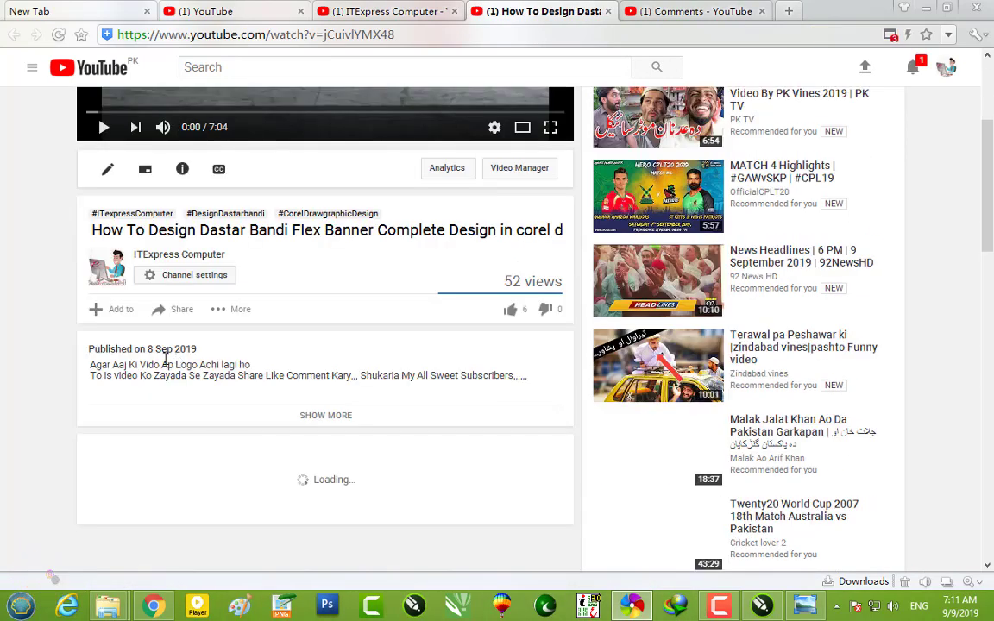
pyautogui.click(326, 415)
pyautogui.scroll(-2, 321, 395)
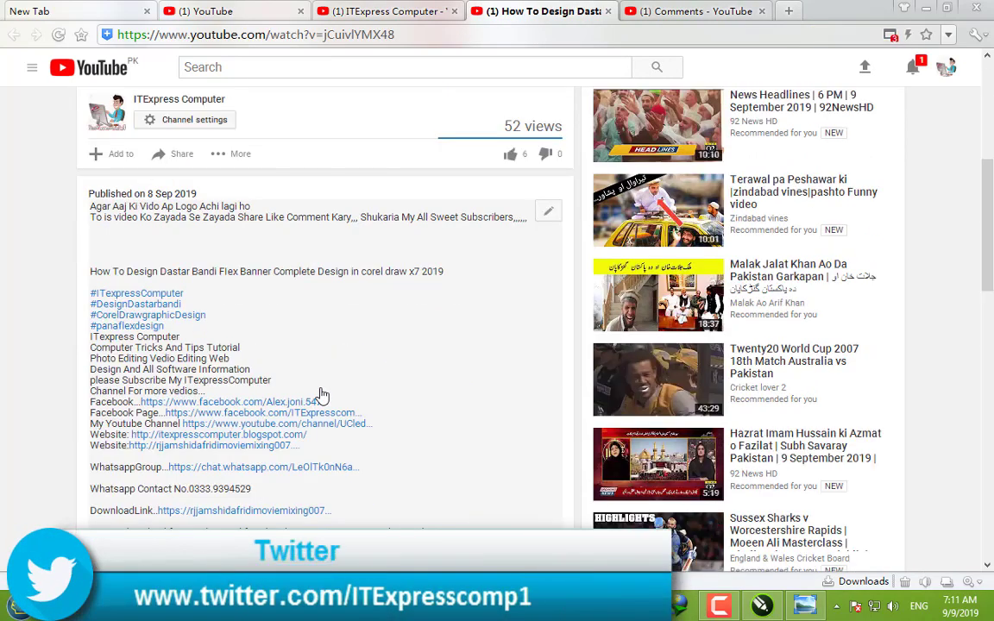
pyautogui.scroll(-1, 290, 357)
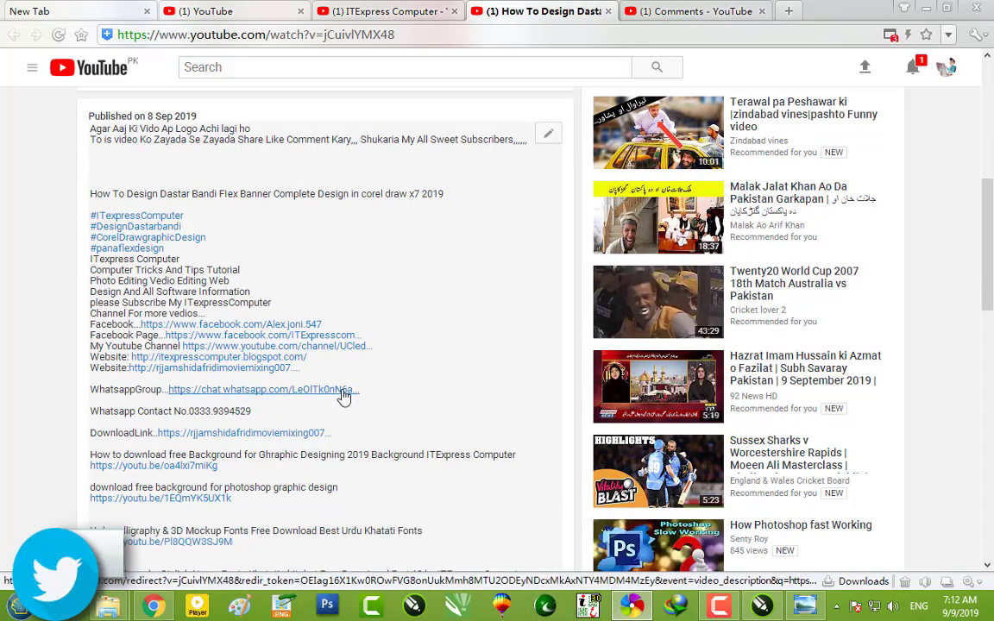
pyautogui.scroll(2, 344, 395)
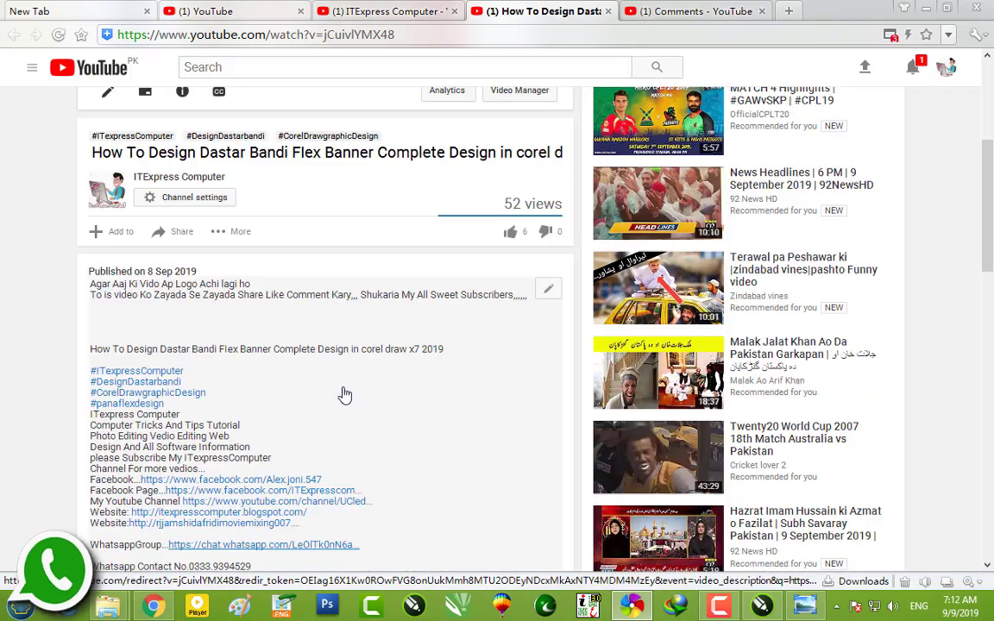
pyautogui.scroll(2, 345, 394)
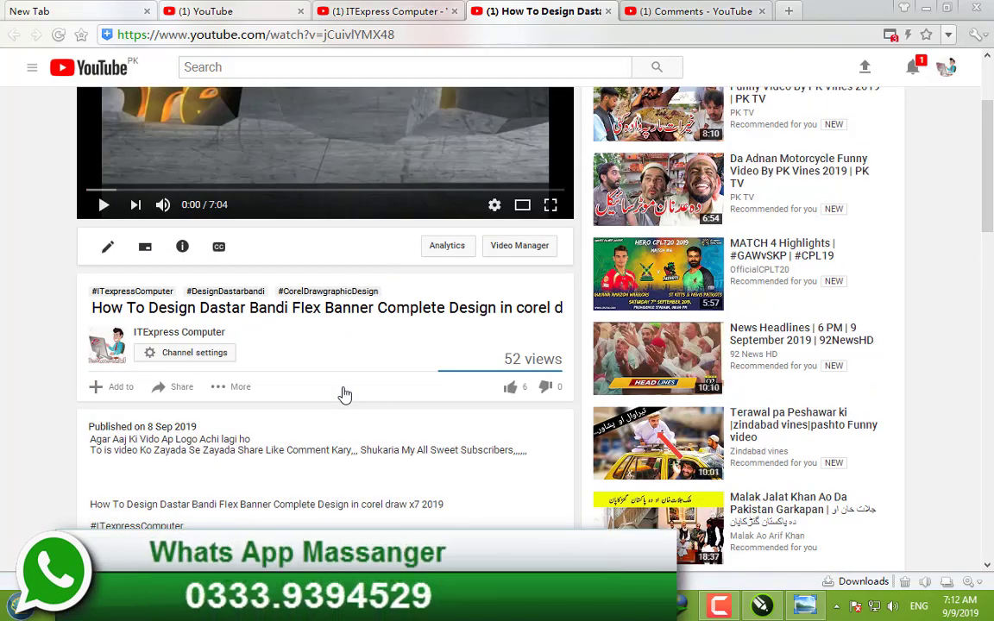
# Check the channel's published comments from the top, then minimize Chrome to the desktop
pyautogui.click(927, 9)
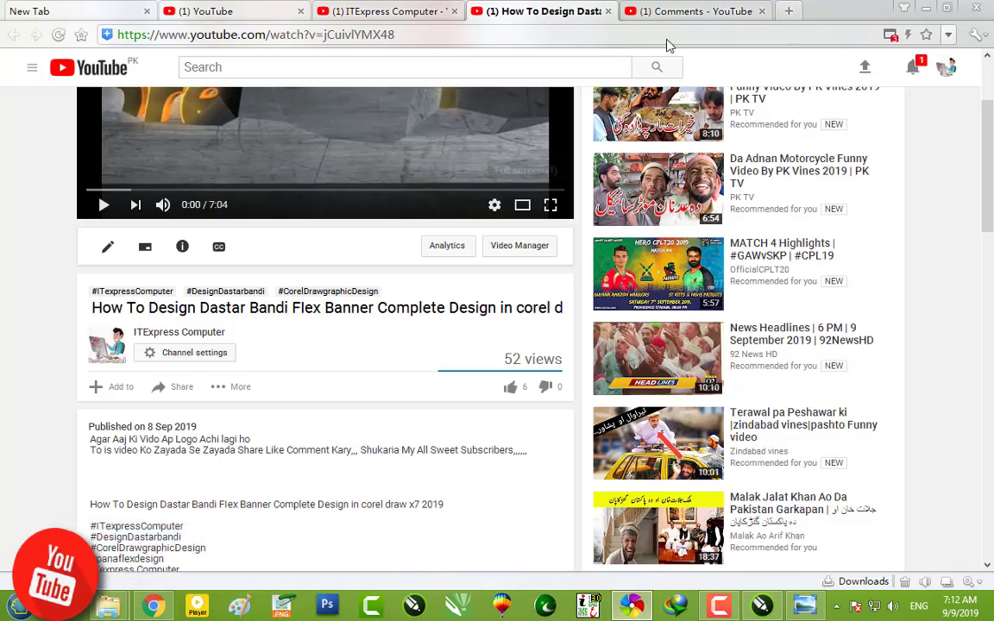
pyautogui.click(697, 10)
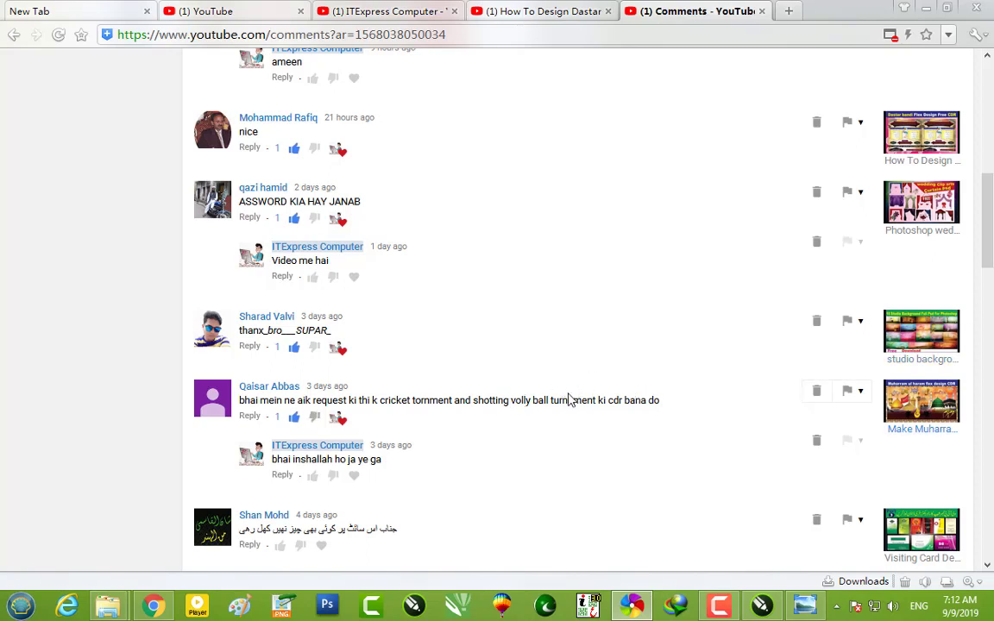
pyautogui.scroll(1, 569, 400)
pyautogui.scroll(1, 569, 401)
pyautogui.scroll(2, 568, 401)
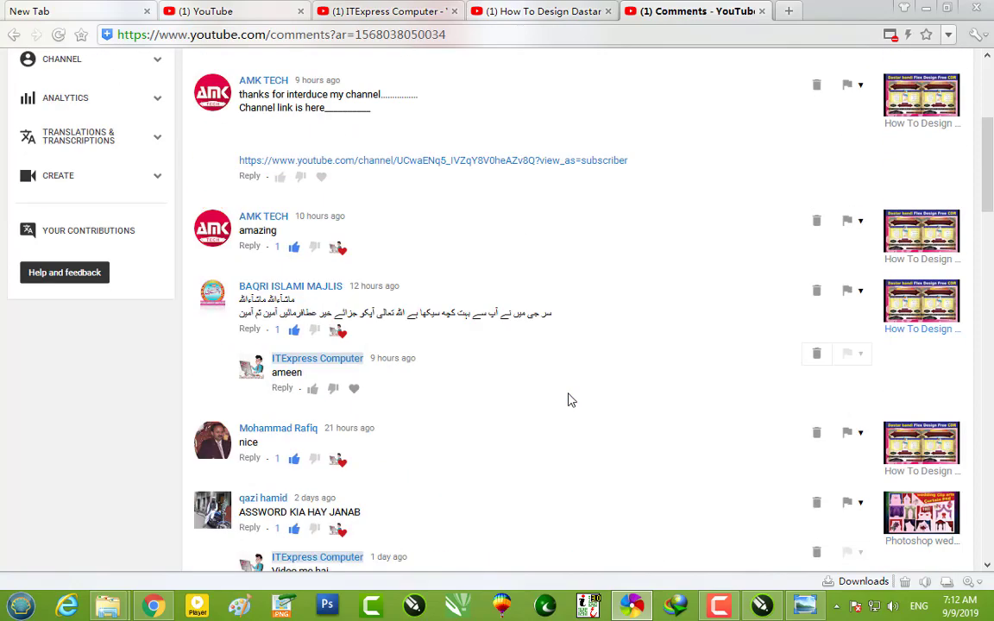
pyautogui.scroll(4, 569, 400)
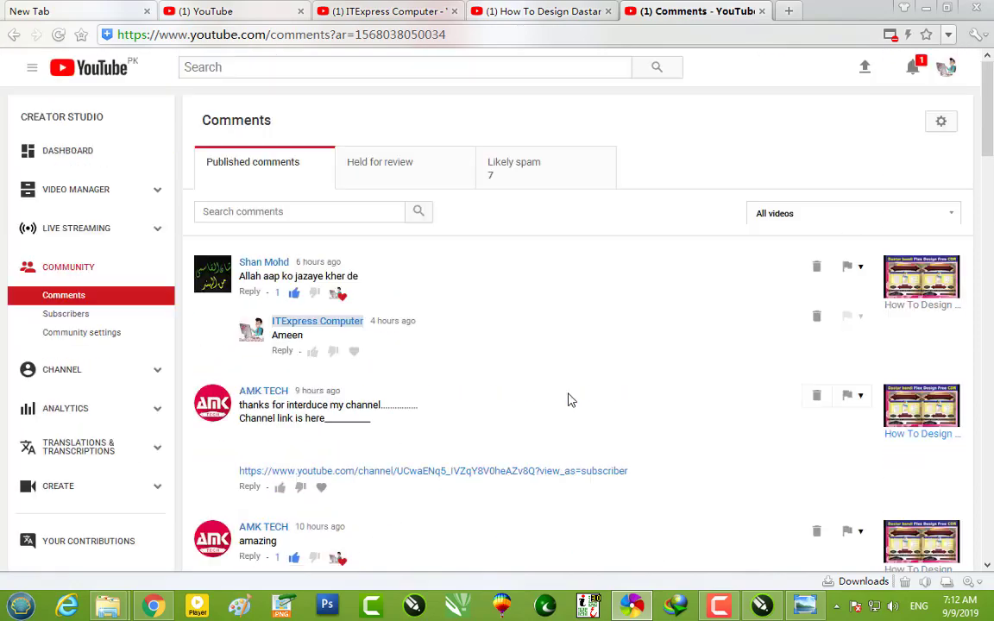
pyautogui.click(927, 10)
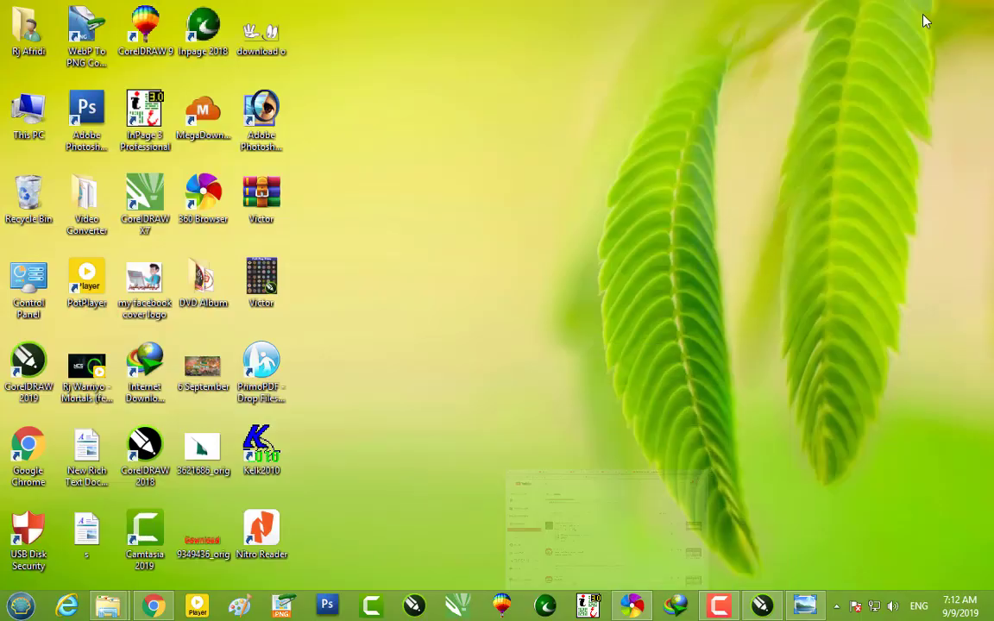
# Bring up the Share options for the Dastar Bandi video
pyautogui.click(151, 604)
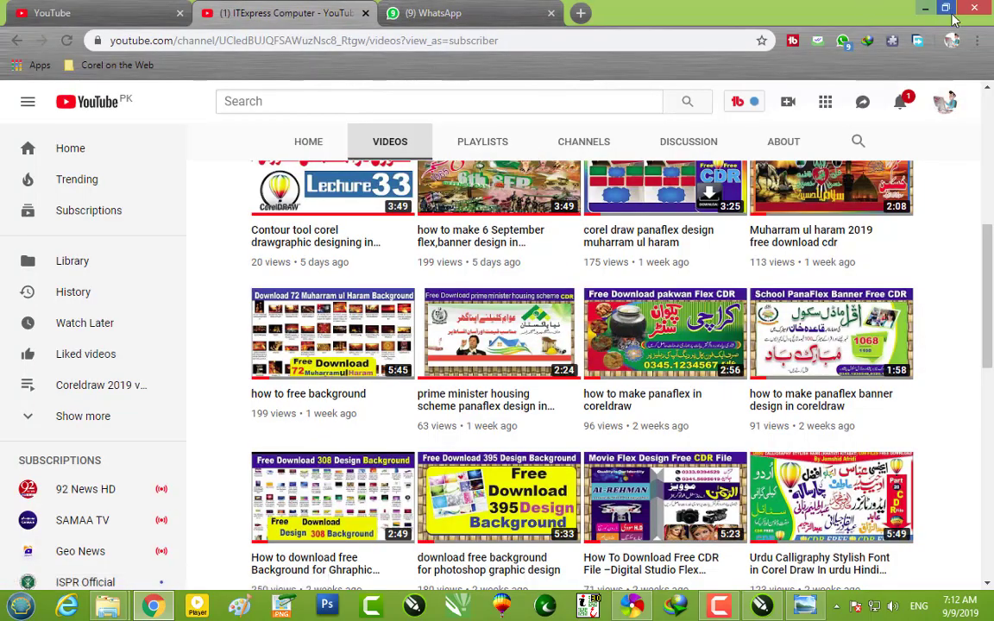
pyautogui.click(925, 9)
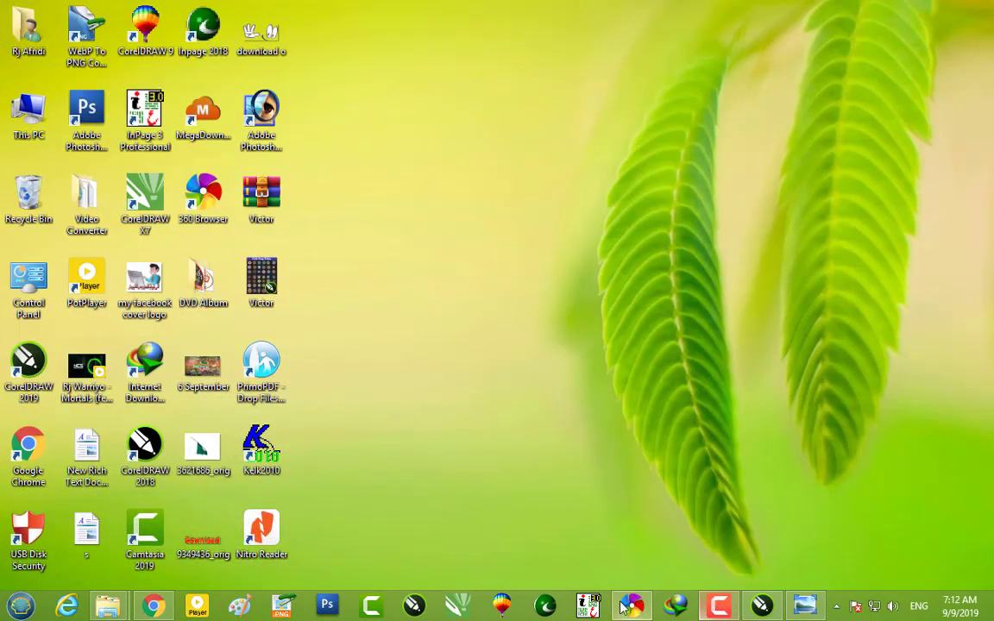
pyautogui.hotkey('alt', 'Tab')
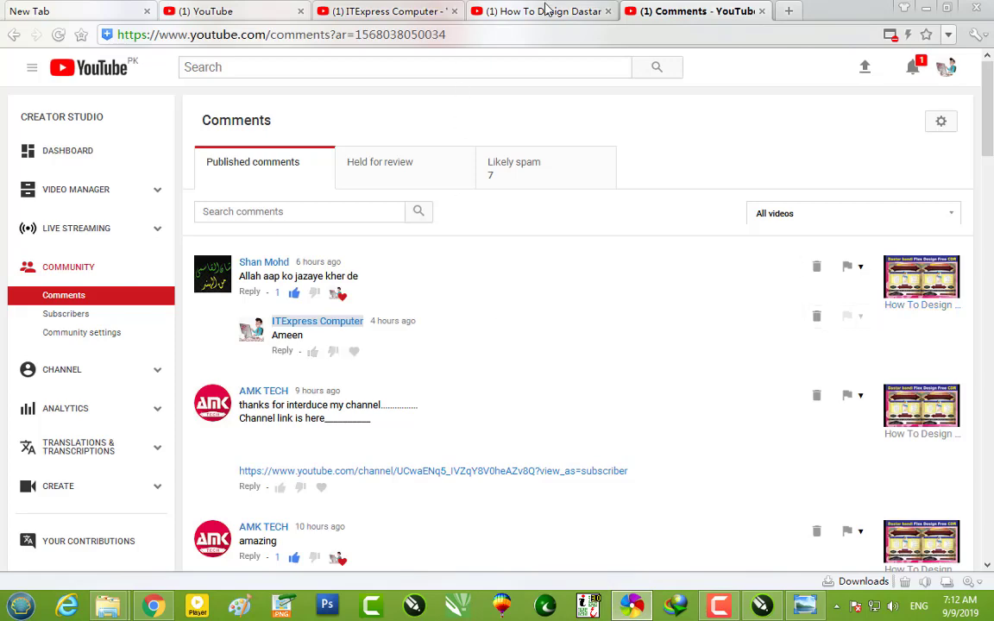
pyautogui.click(546, 11)
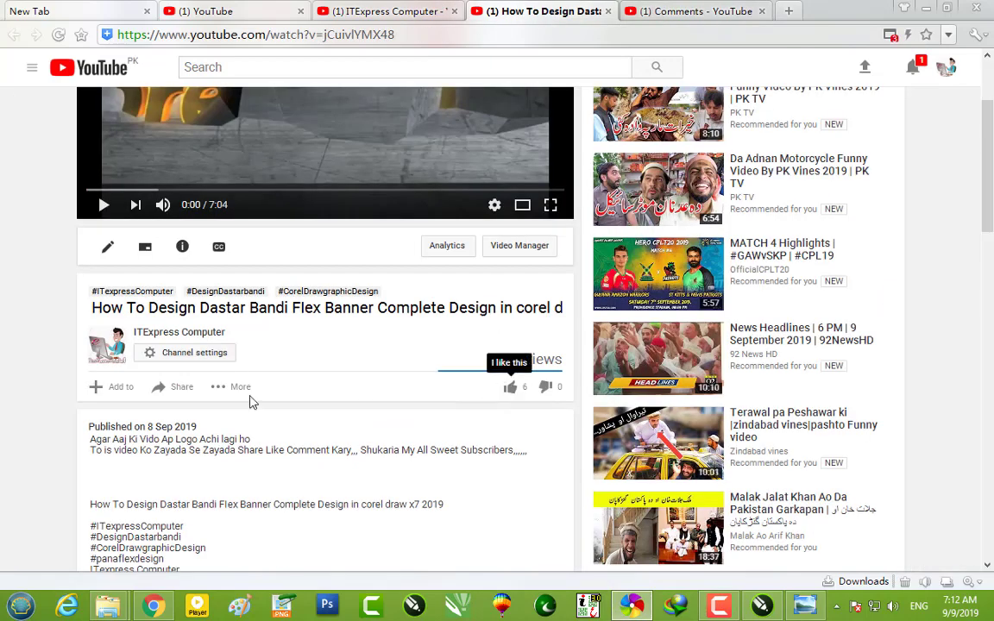
pyautogui.click(180, 388)
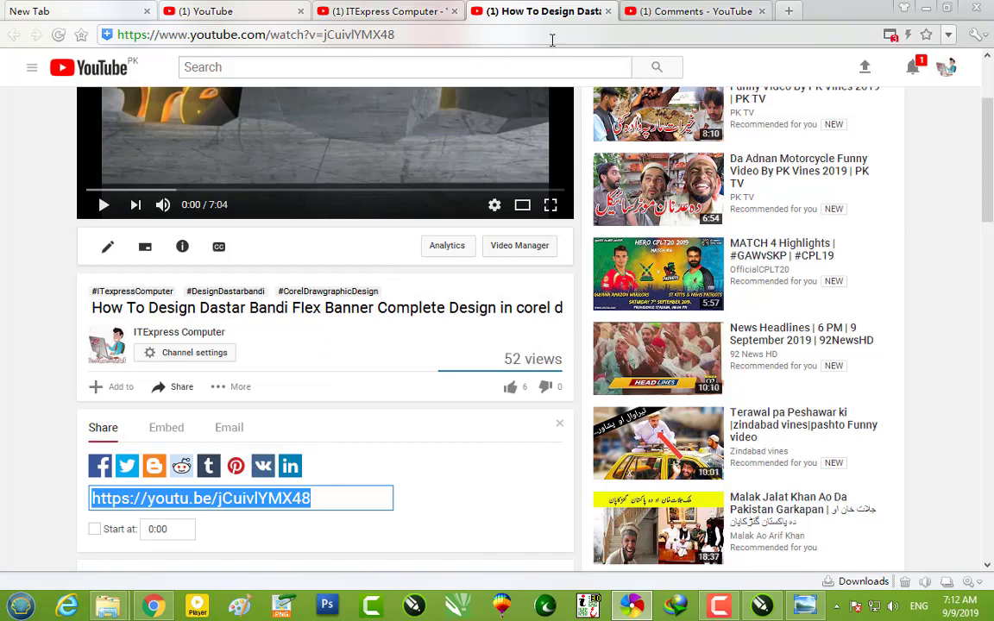
# Scroll through the published comments again, then minimize Chrome
pyautogui.click(690, 10)
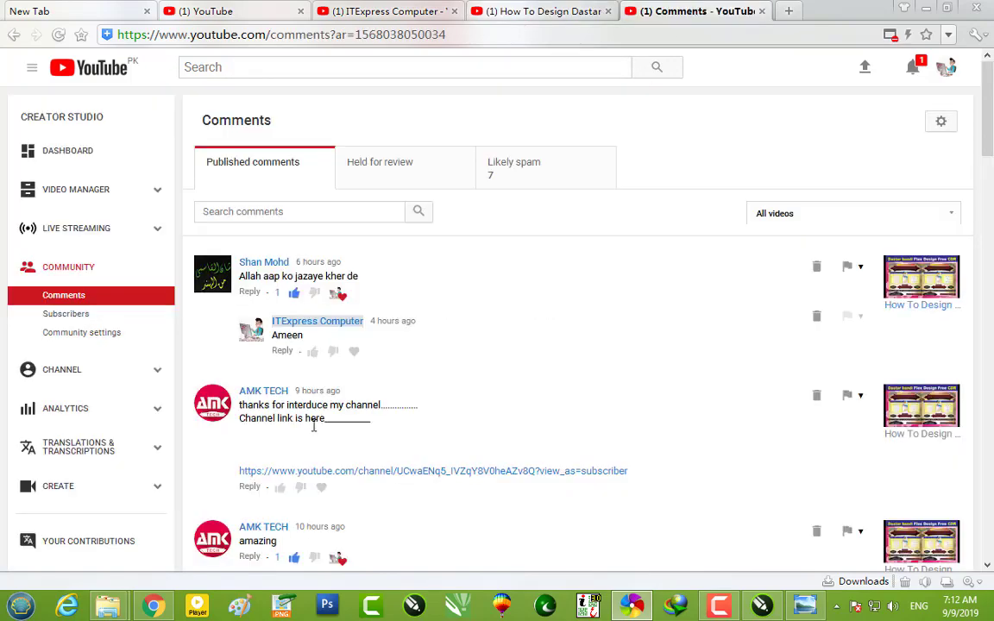
pyautogui.scroll(-1, 295, 418)
pyautogui.scroll(-1, 295, 418)
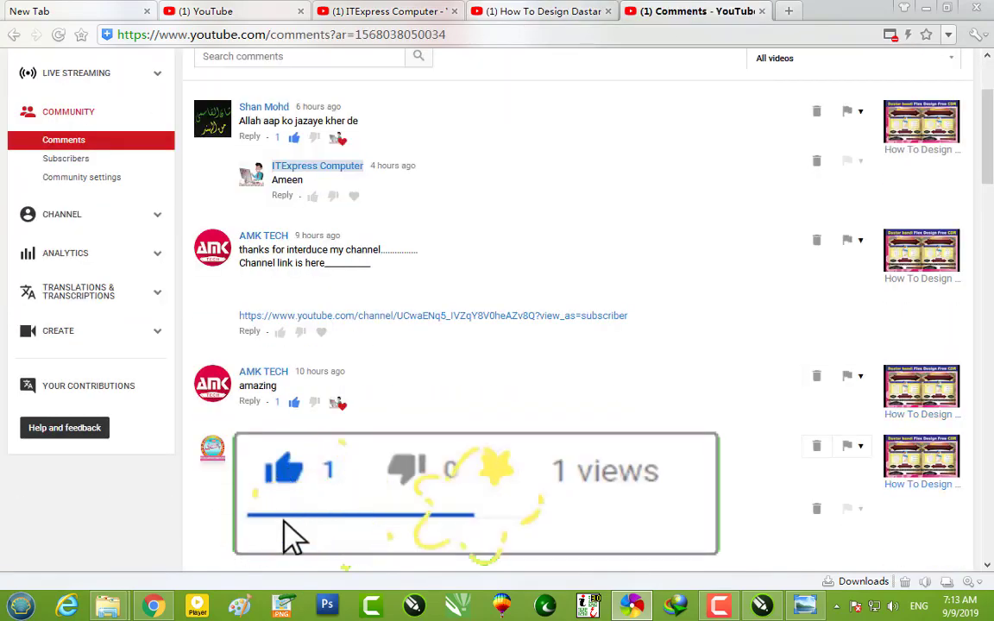
pyautogui.scroll(-1, 294, 418)
pyautogui.scroll(-2, 570, 345)
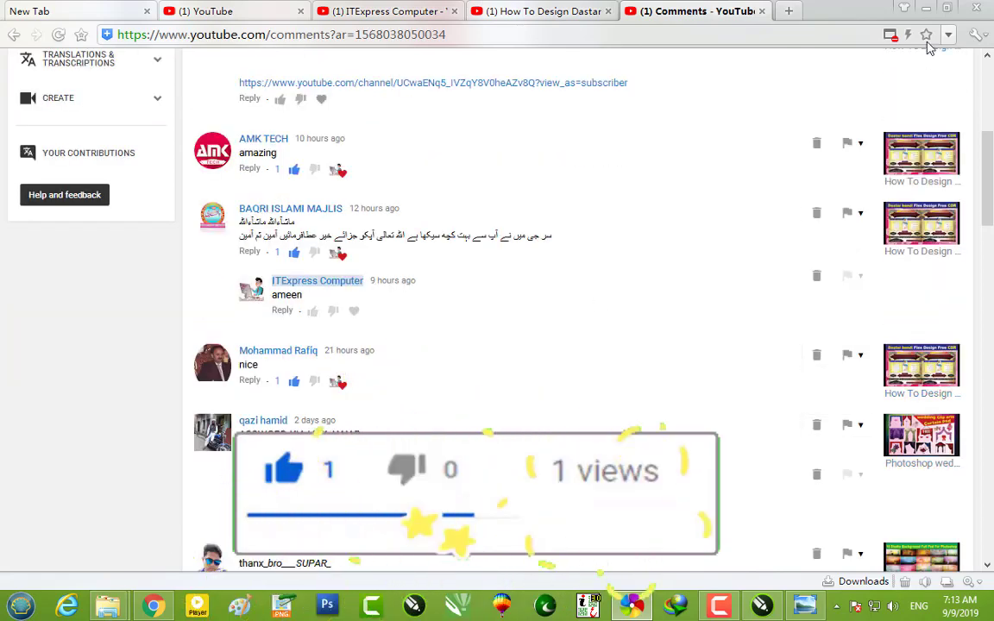
pyautogui.click(927, 9)
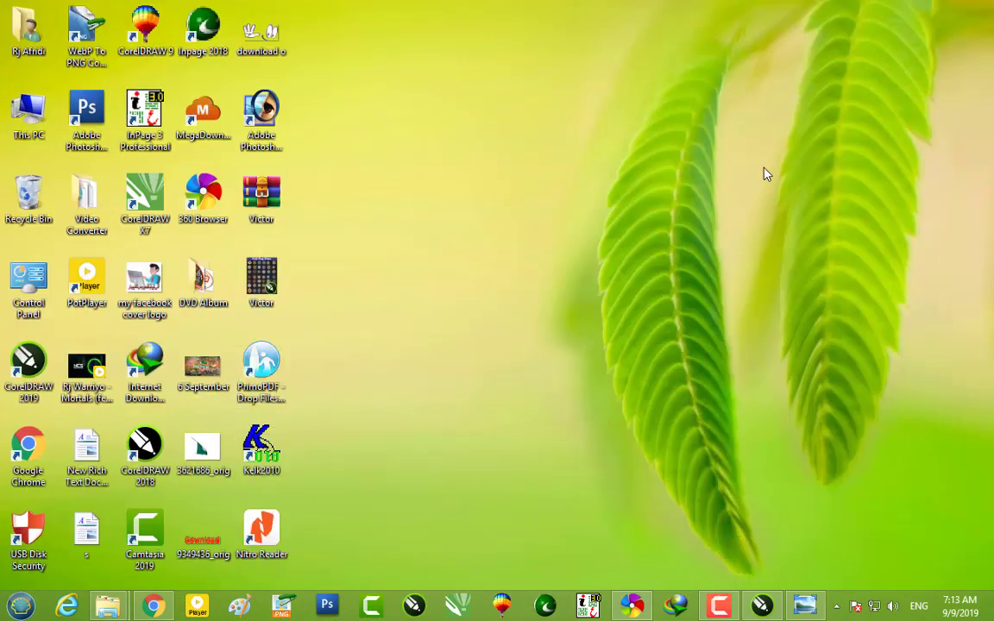
# View the finished Cricket banner image in Photo Viewer, then close it
pyautogui.click(815, 603)
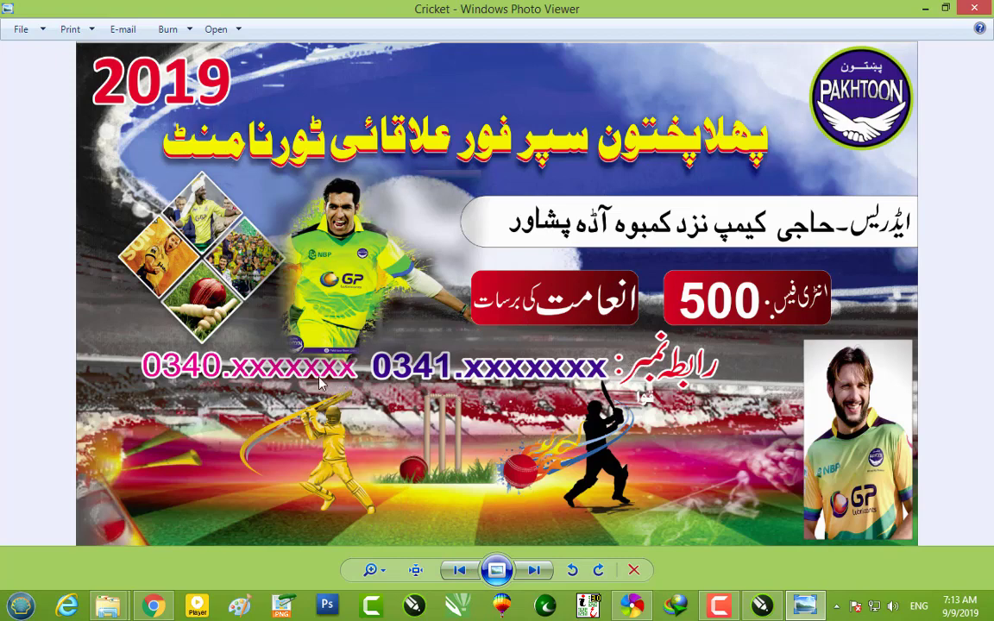
pyautogui.click(975, 8)
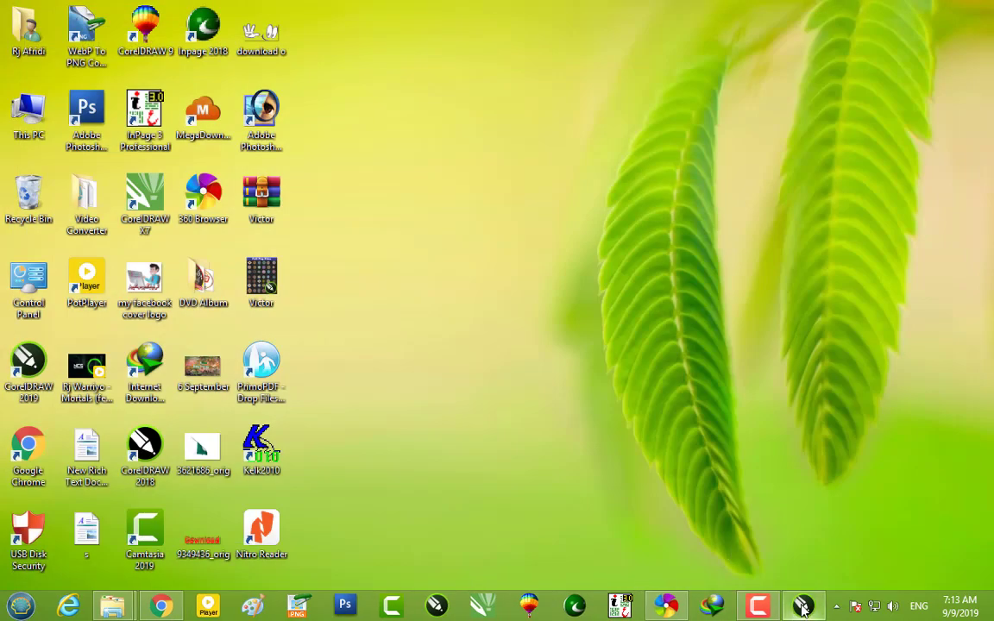
# Bring up Cricket.cdr, try moving the Urdu headline up, then undo the move
pyautogui.click(803, 606)
pyautogui.scroll(2, 453, 285)
pyautogui.scroll(1, 451, 302)
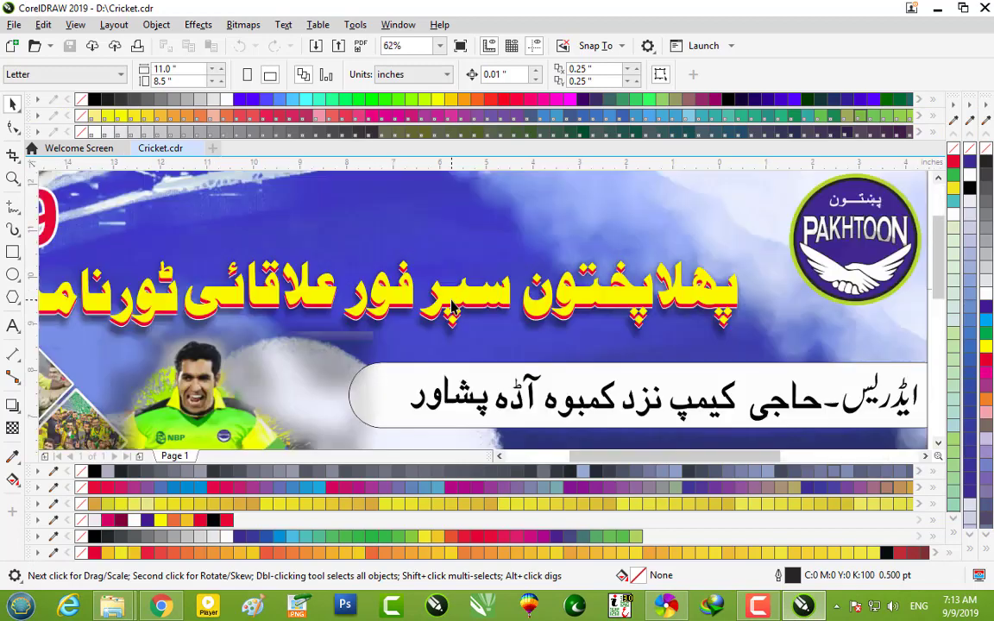
pyautogui.scroll(-1, 451, 302)
pyautogui.scroll(-1, 452, 302)
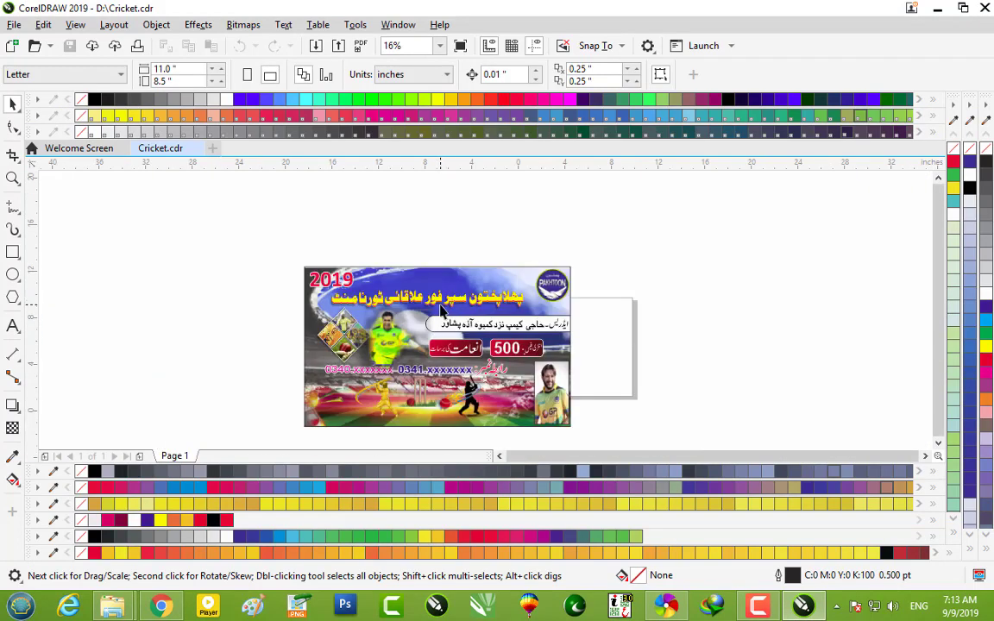
pyautogui.scroll(1, 441, 309)
pyautogui.scroll(-1, 441, 309)
pyautogui.scroll(1, 331, 279)
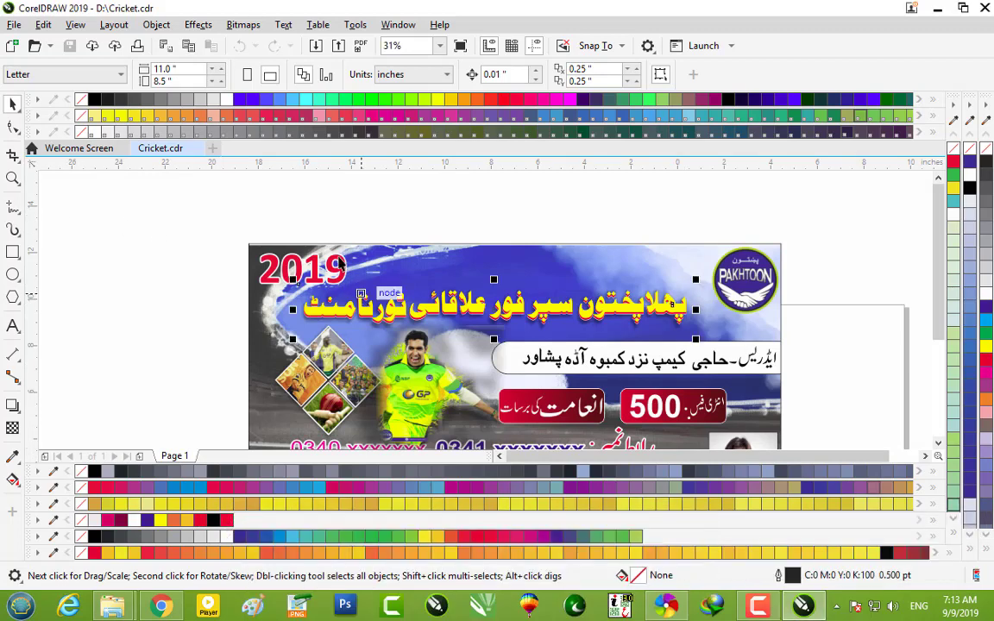
pyautogui.click(386, 304)
pyautogui.scroll(-2, 386, 303)
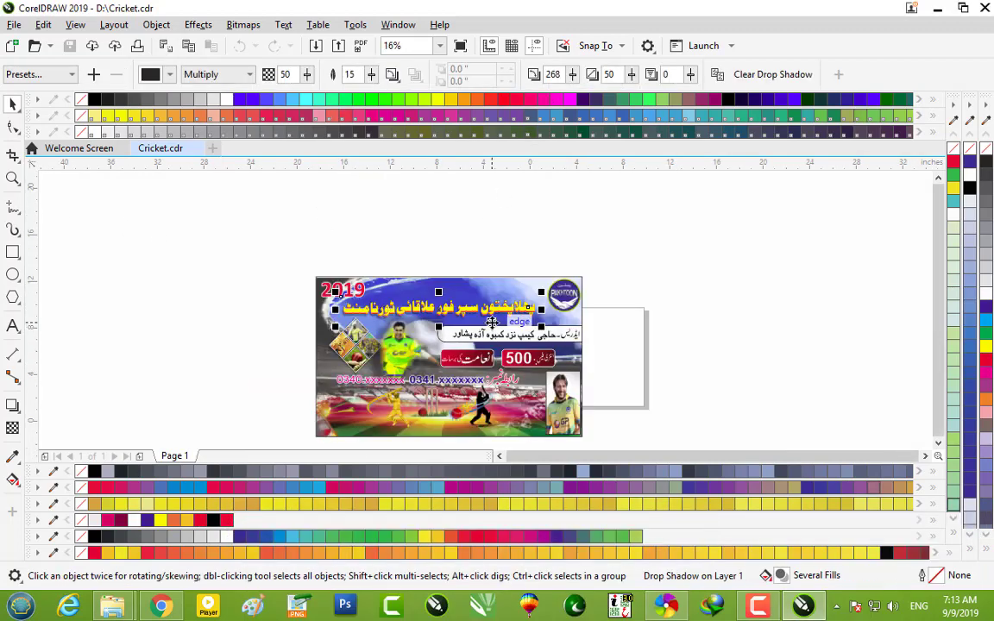
pyautogui.moveTo(466, 287); pyautogui.dragTo(566, 245)
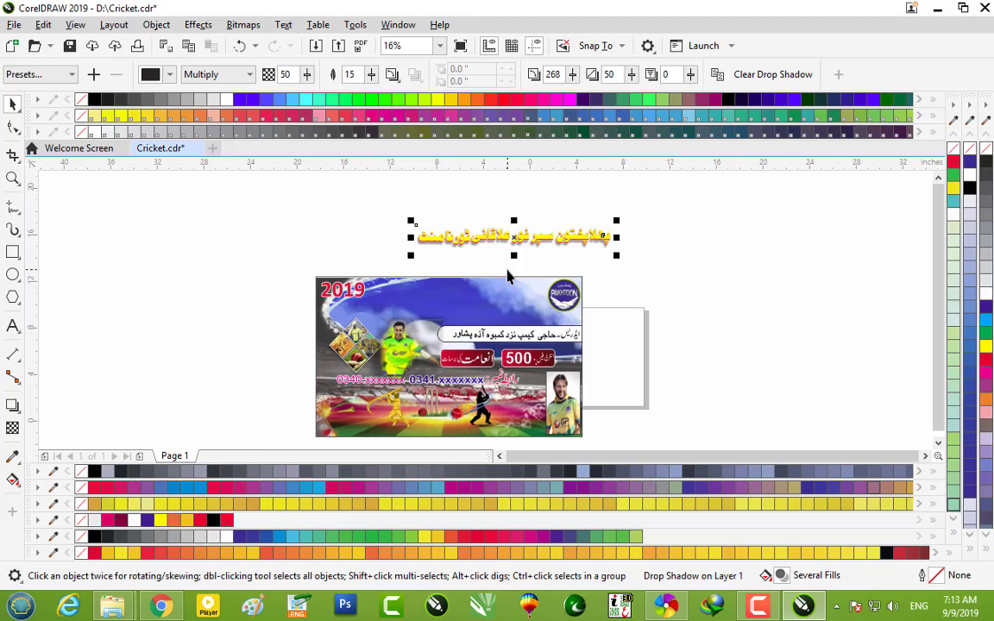
pyautogui.hotkey('ctrl', 'z')
# Select the banner's background PowerClip frame and enter its contents for editing
pyautogui.click(402, 419)
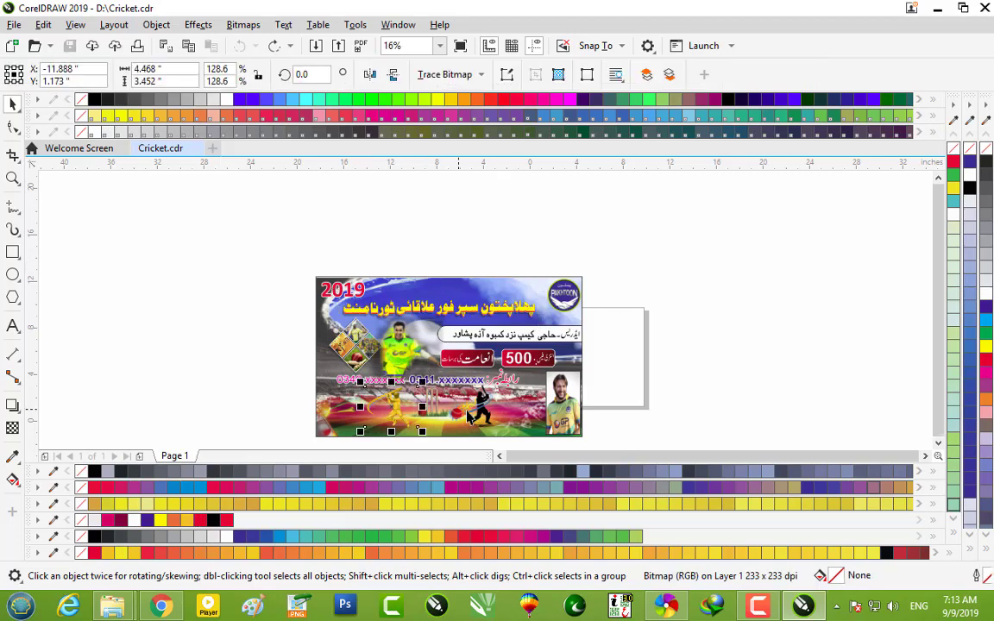
pyautogui.click(466, 418)
pyautogui.click(438, 287)
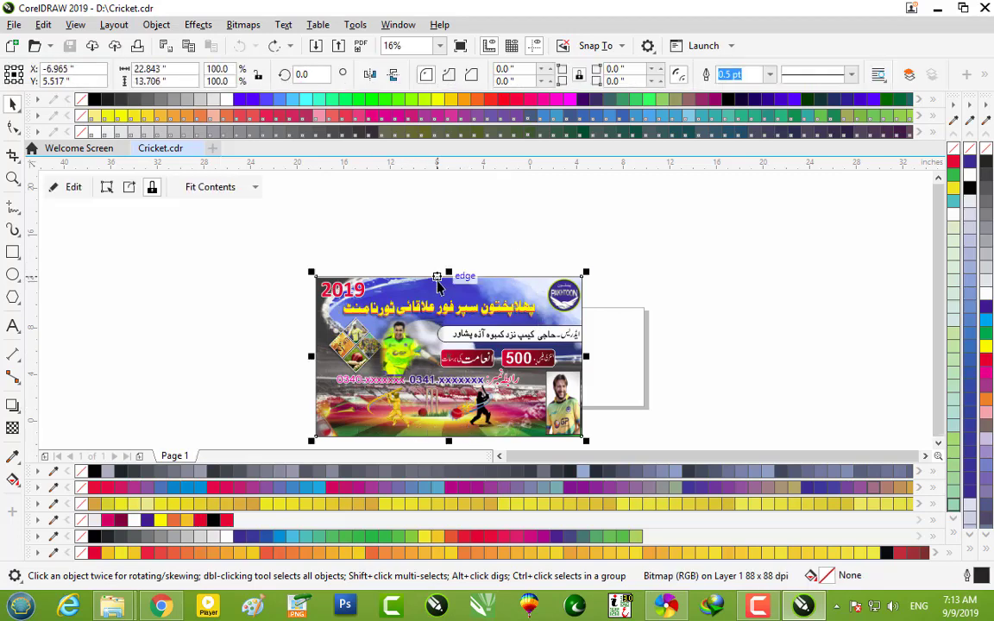
pyautogui.click(69, 186)
# Try shifting the stadium bitmap, undo it, and finish PowerClip editing
pyautogui.moveTo(442, 419); pyautogui.dragTo(437, 429)
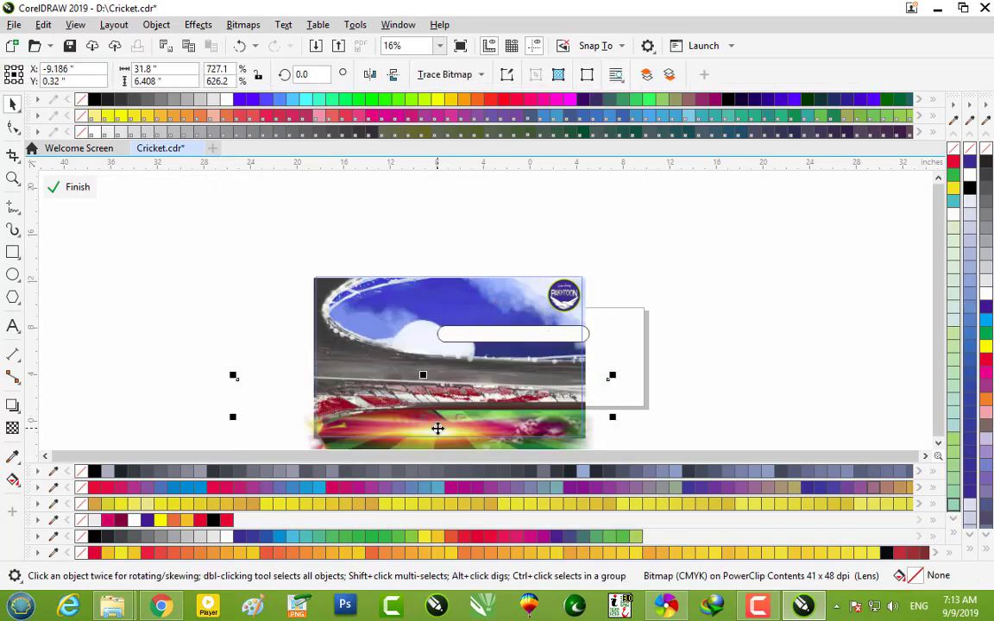
pyautogui.hotkey('ctrl', 'z')
pyautogui.click(511, 334)
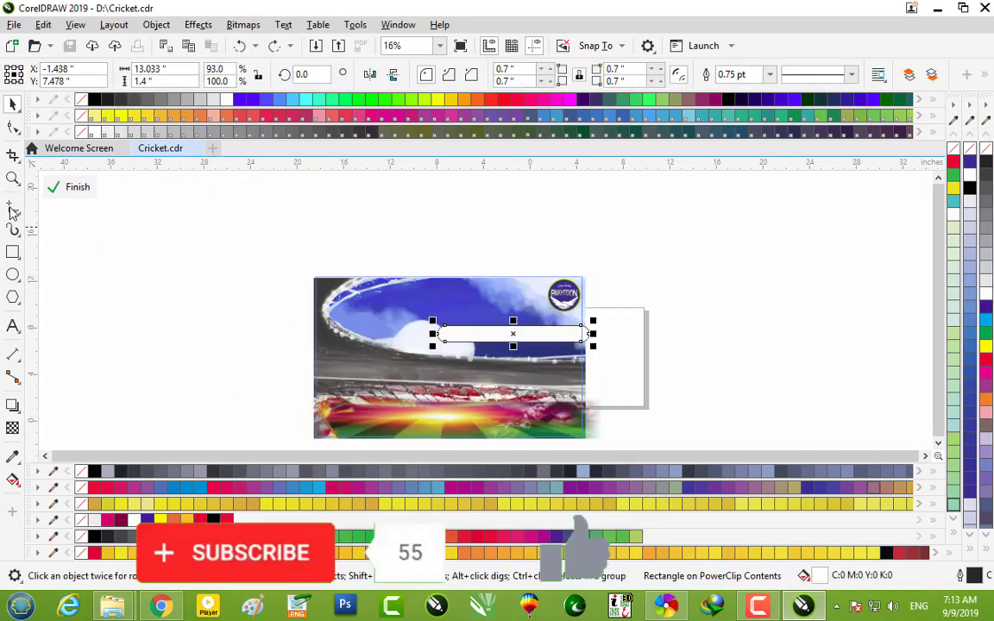
pyautogui.click(55, 180)
# Nudge the bowler picture slightly, then deselect everything on the banner
pyautogui.click(405, 347)
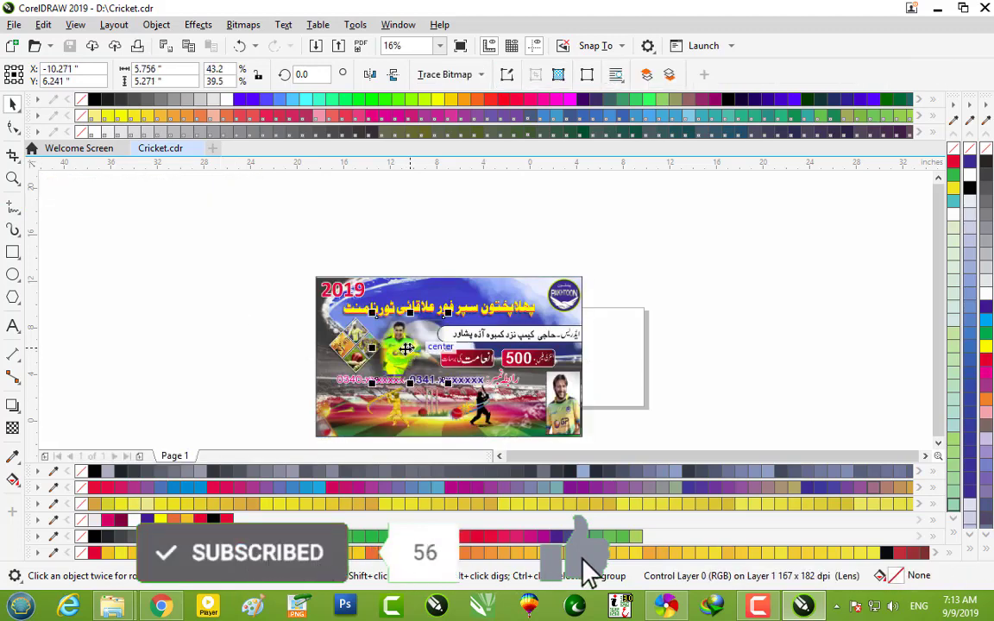
pyautogui.moveTo(405, 348); pyautogui.dragTo(399, 345)
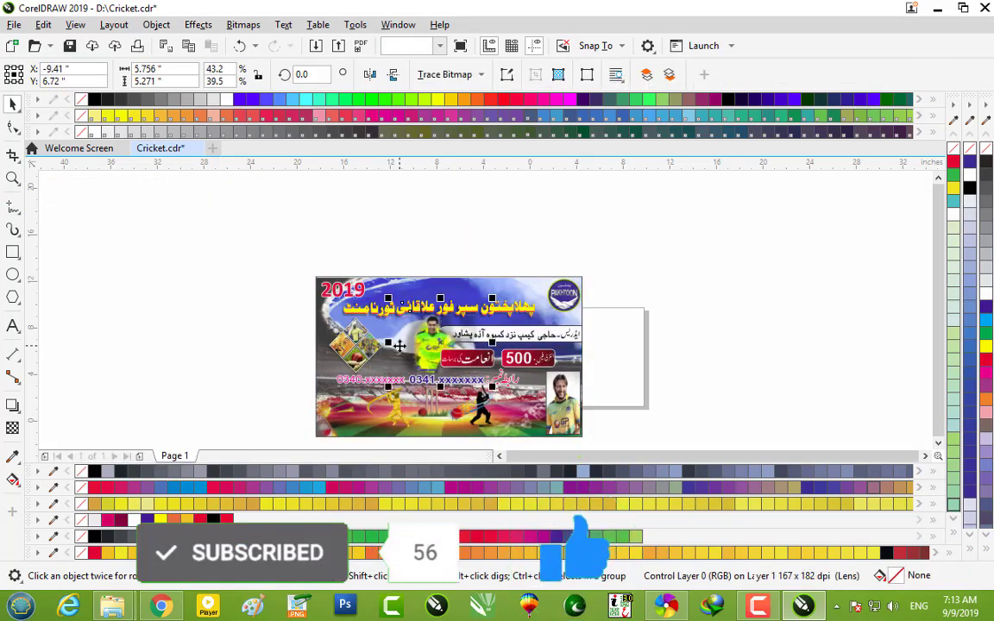
pyautogui.click(400, 345)
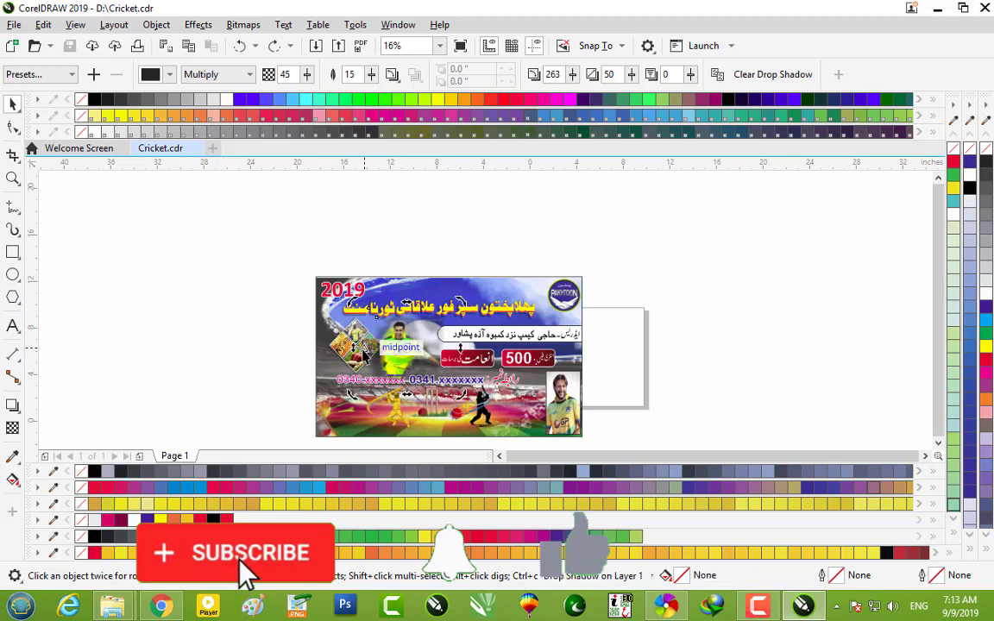
pyautogui.click(297, 326)
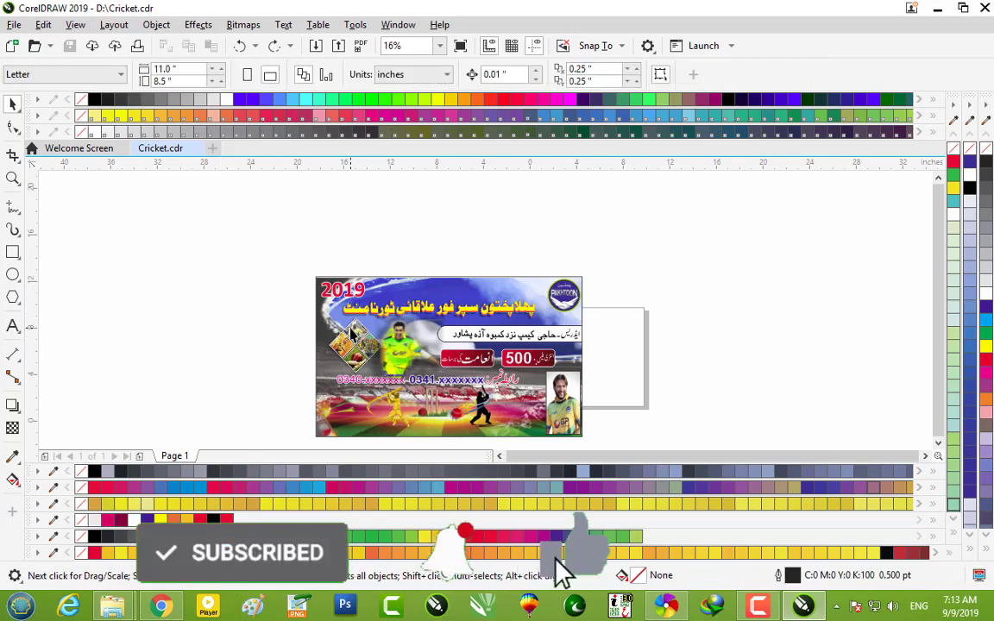
pyautogui.click(366, 344)
pyautogui.scroll(3, 358, 337)
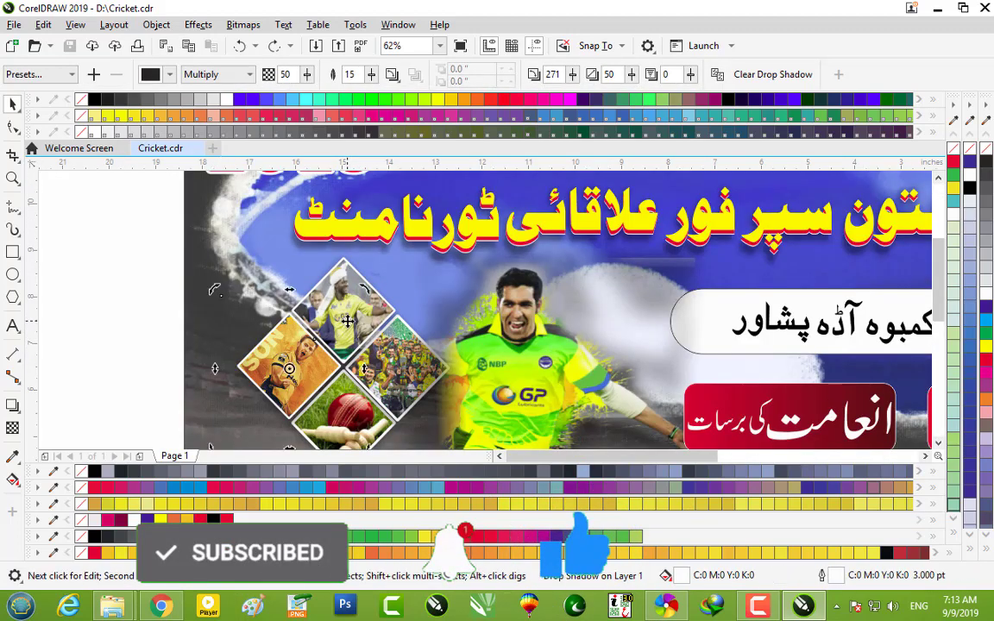
pyautogui.scroll(-2, 295, 378)
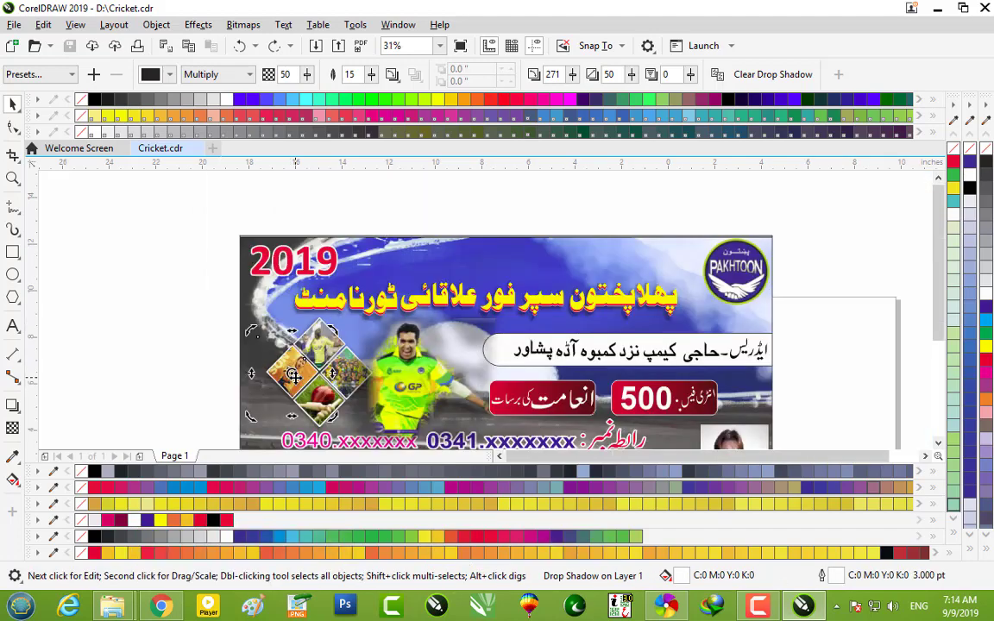
pyautogui.click(193, 336)
pyautogui.click(320, 350)
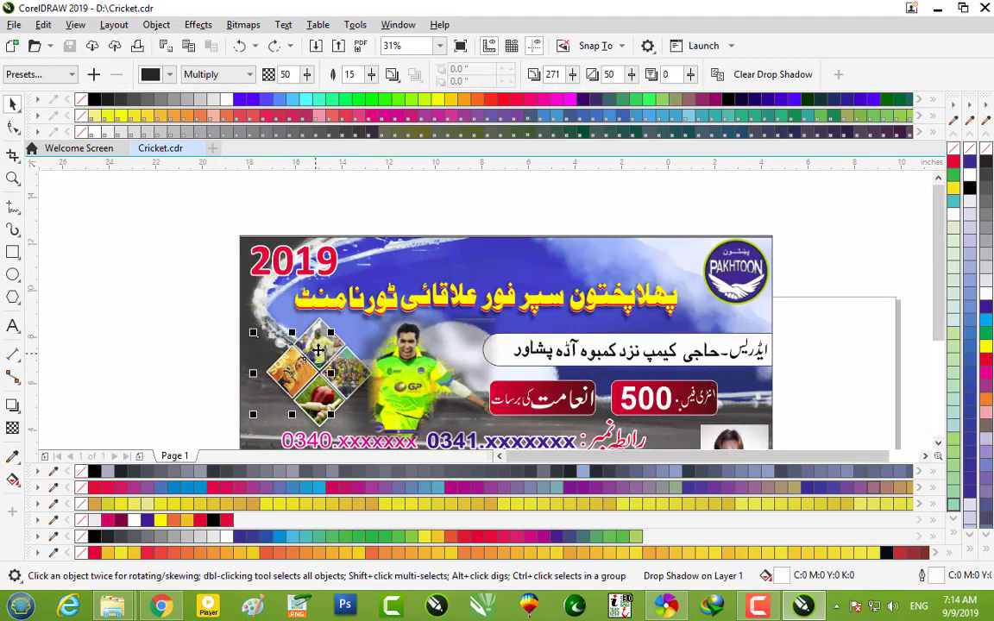
pyautogui.click(574, 380)
# Select the framed player photo, the shadow group, then the whole diamond collage
pyautogui.scroll(-1, 577, 378)
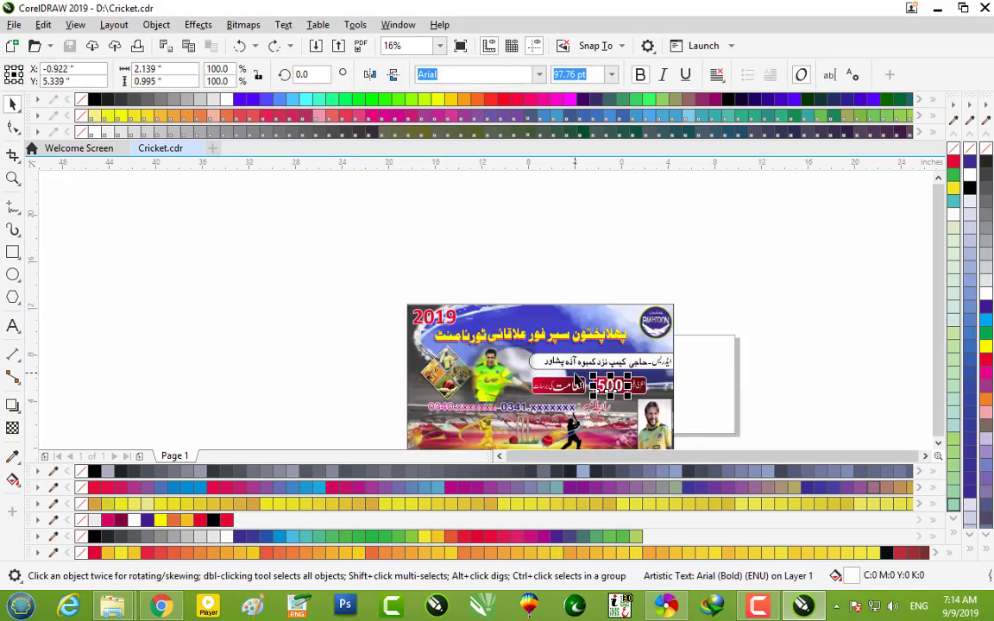
pyautogui.scroll(-2, 577, 378)
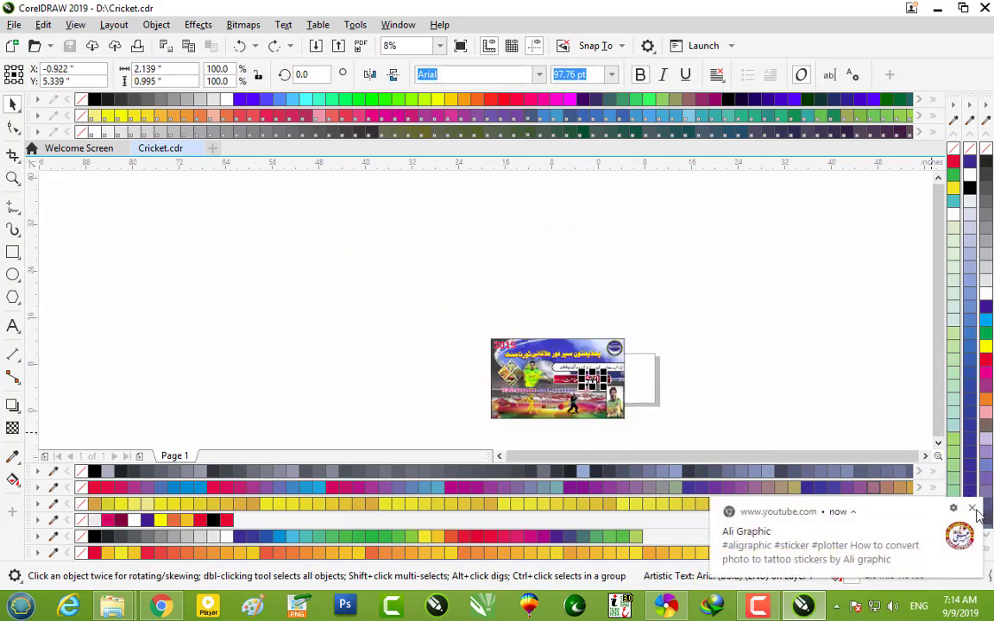
pyautogui.scroll(3, 581, 390)
pyautogui.scroll(-2, 581, 390)
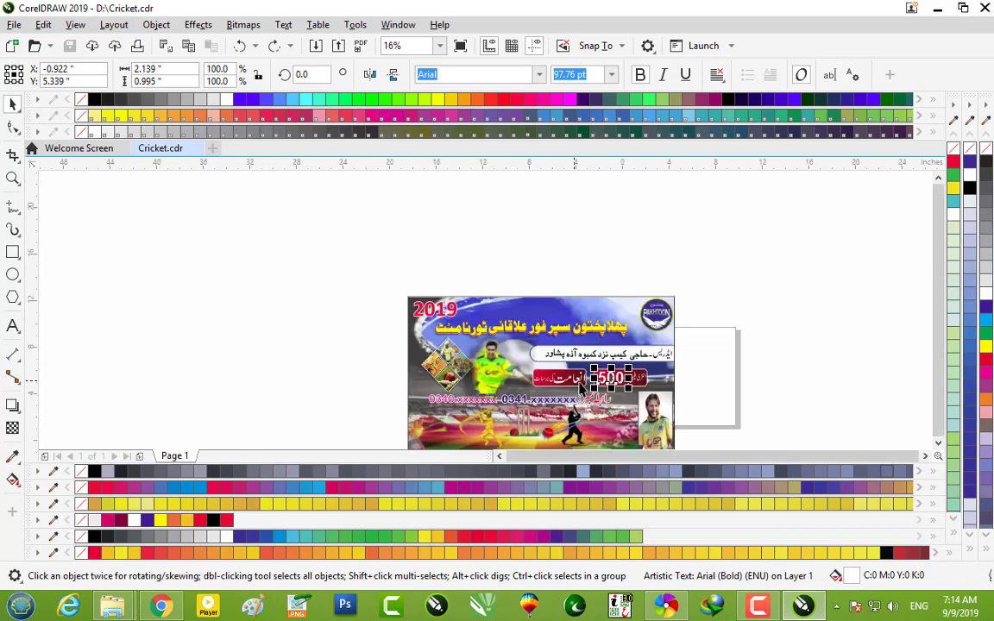
pyautogui.click(661, 425)
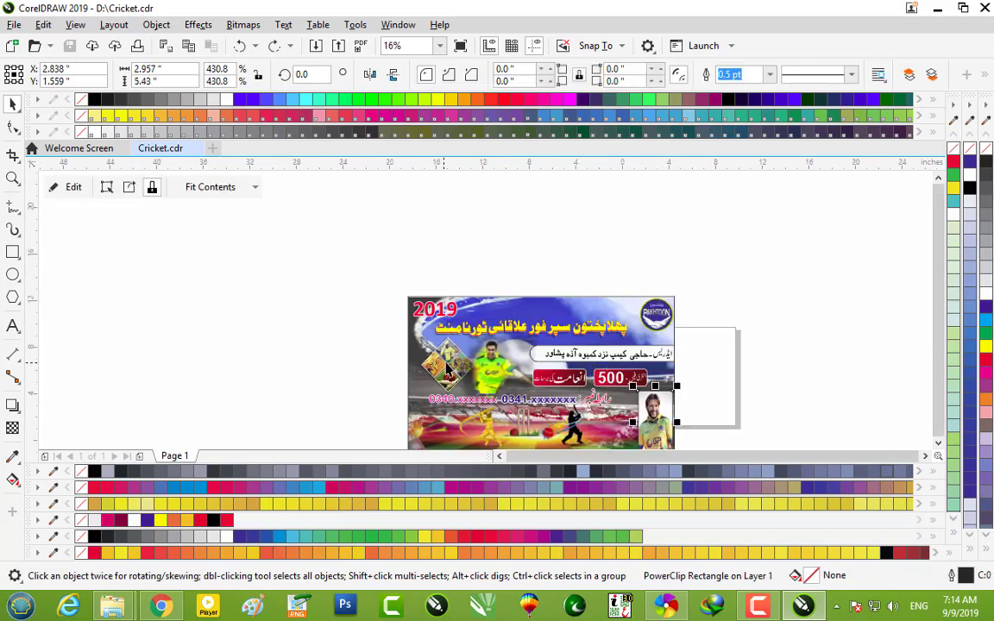
pyautogui.click(461, 368)
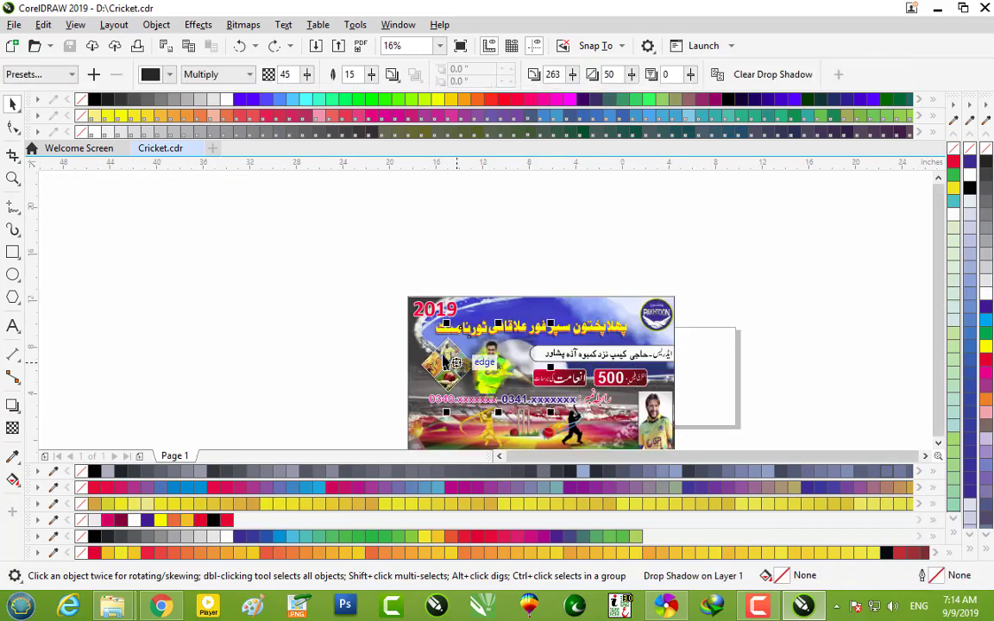
pyautogui.moveTo(498, 409); pyautogui.dragTo(408, 327)
# Deselect the collage and minimize CorelDRAW to the desktop
pyautogui.scroll(2, 431, 354)
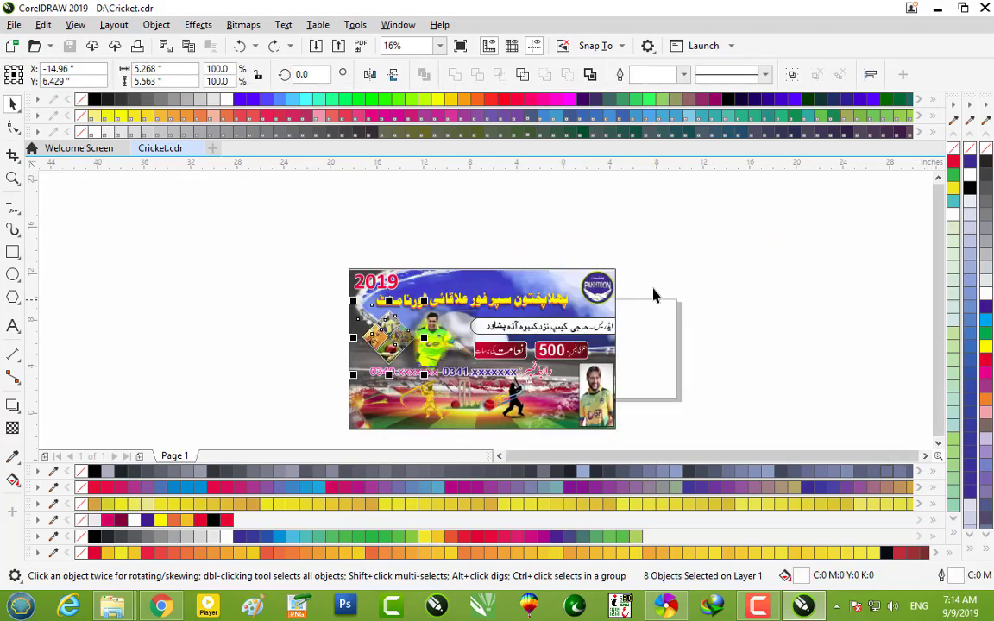
pyautogui.click(744, 291)
pyautogui.click(941, 8)
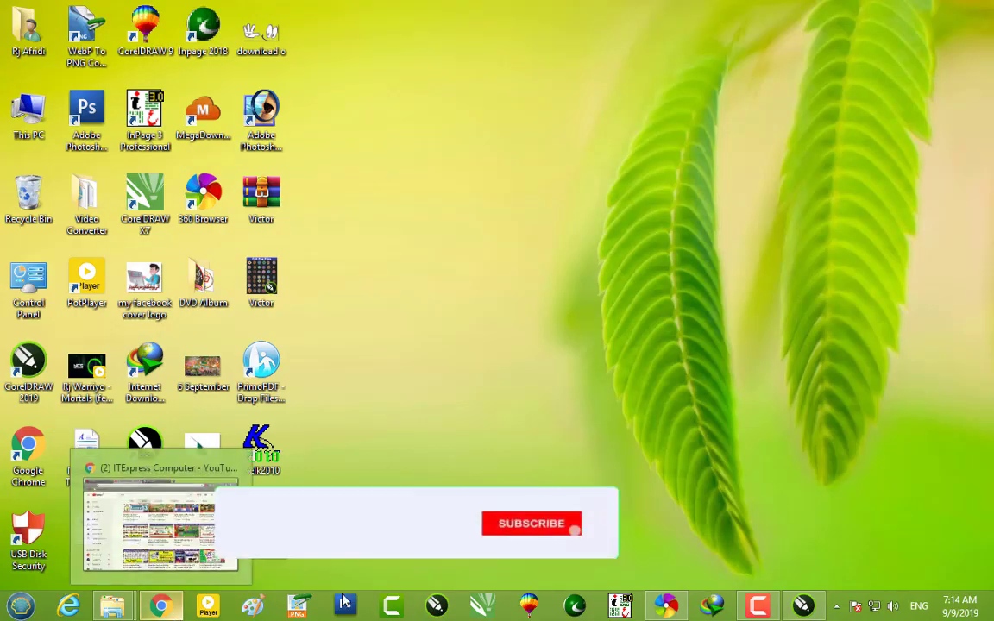
pyautogui.moveTo(160, 607)
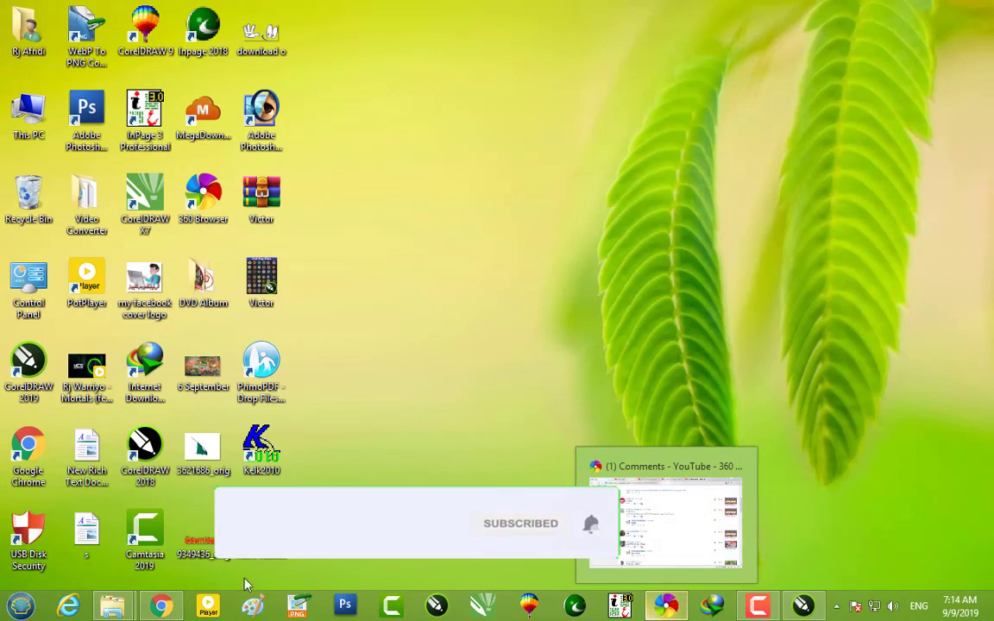
# Restore Chrome from the taskbar on its Comments - YouTube page
pyautogui.click(164, 518)
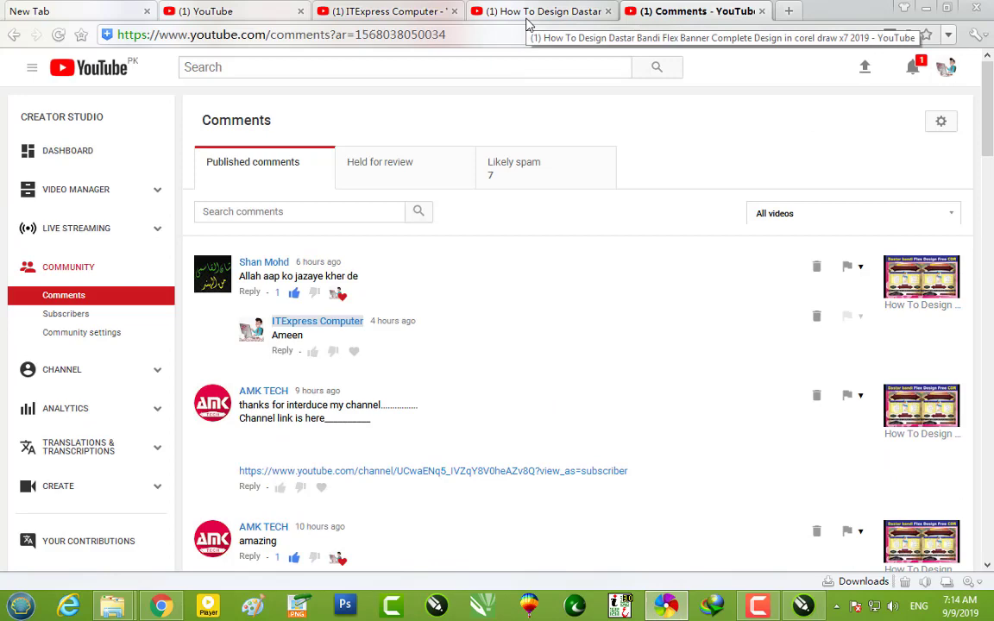
# Switch to the Dastar Bandi video tab, scroll up to the player, then minimize Chrome
pyautogui.click(529, 12)
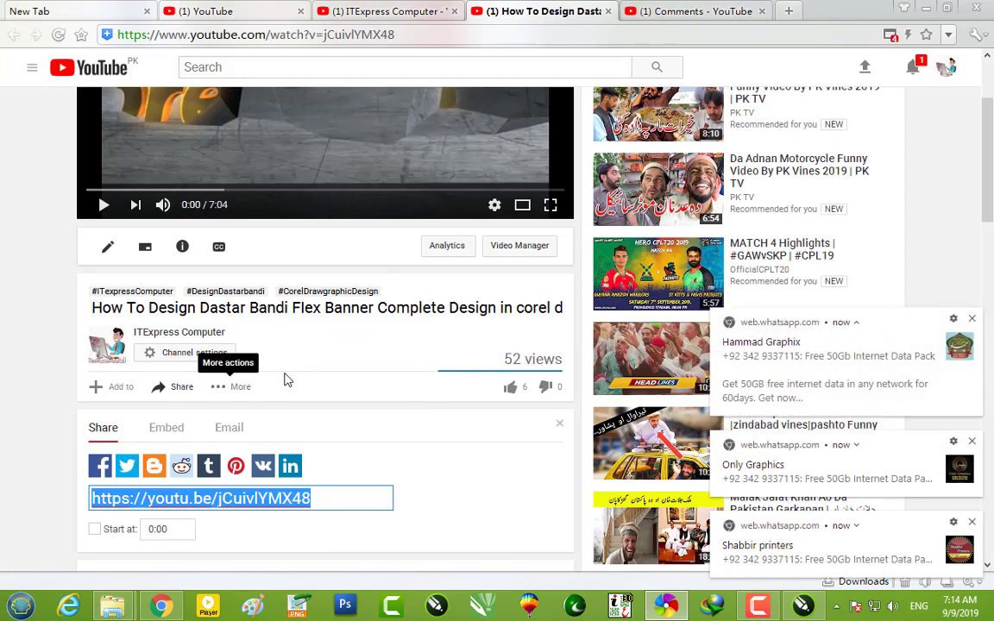
pyautogui.scroll(2, 291, 382)
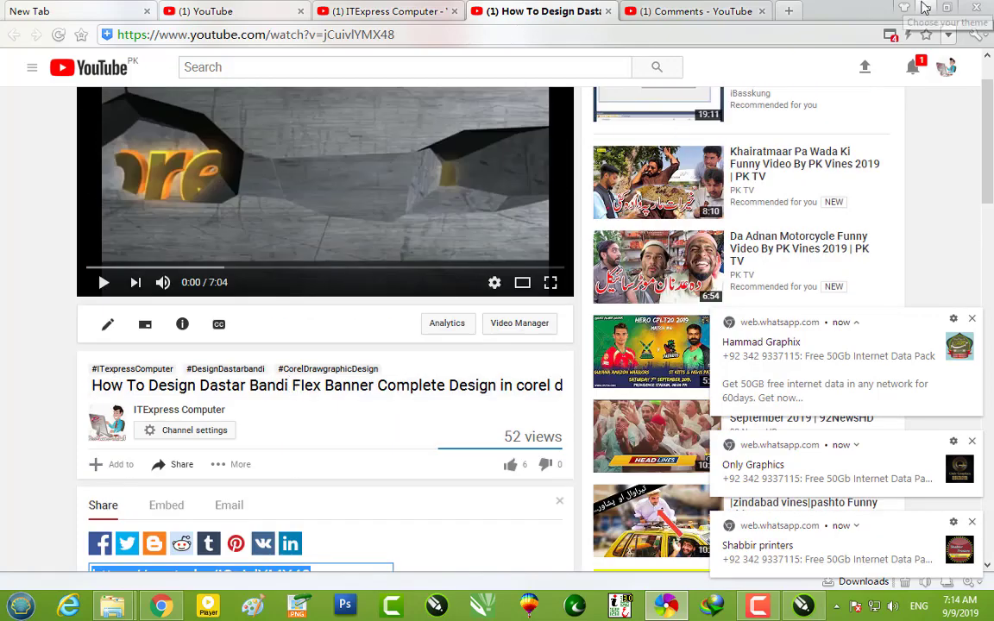
pyautogui.click(925, 8)
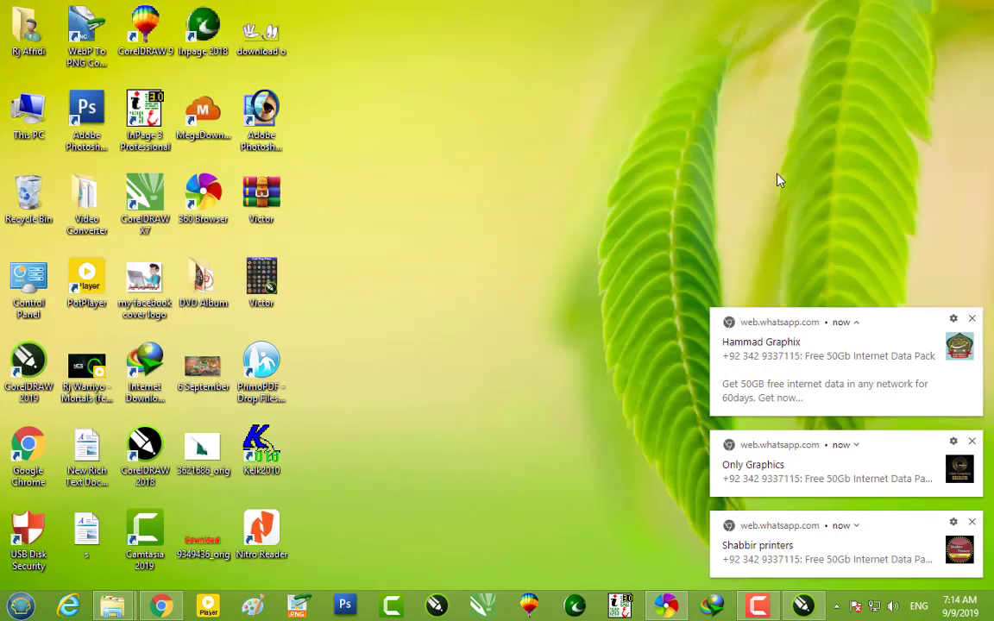
# Close all three WhatsApp notification toasts in the lower-right corner of the desktop
pyautogui.click(971, 318)
pyautogui.click(971, 440)
pyautogui.click(971, 522)
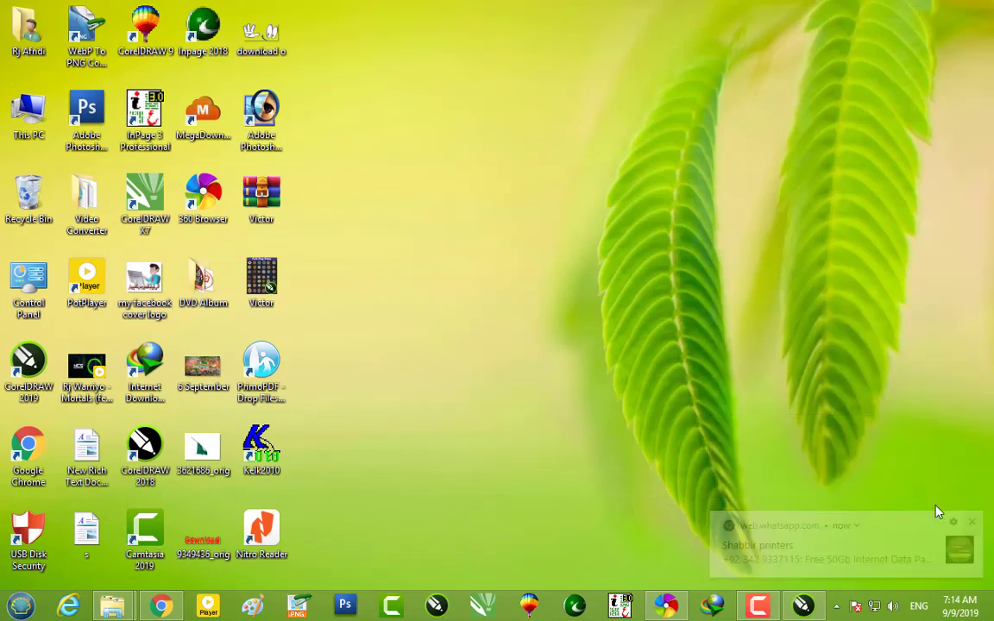